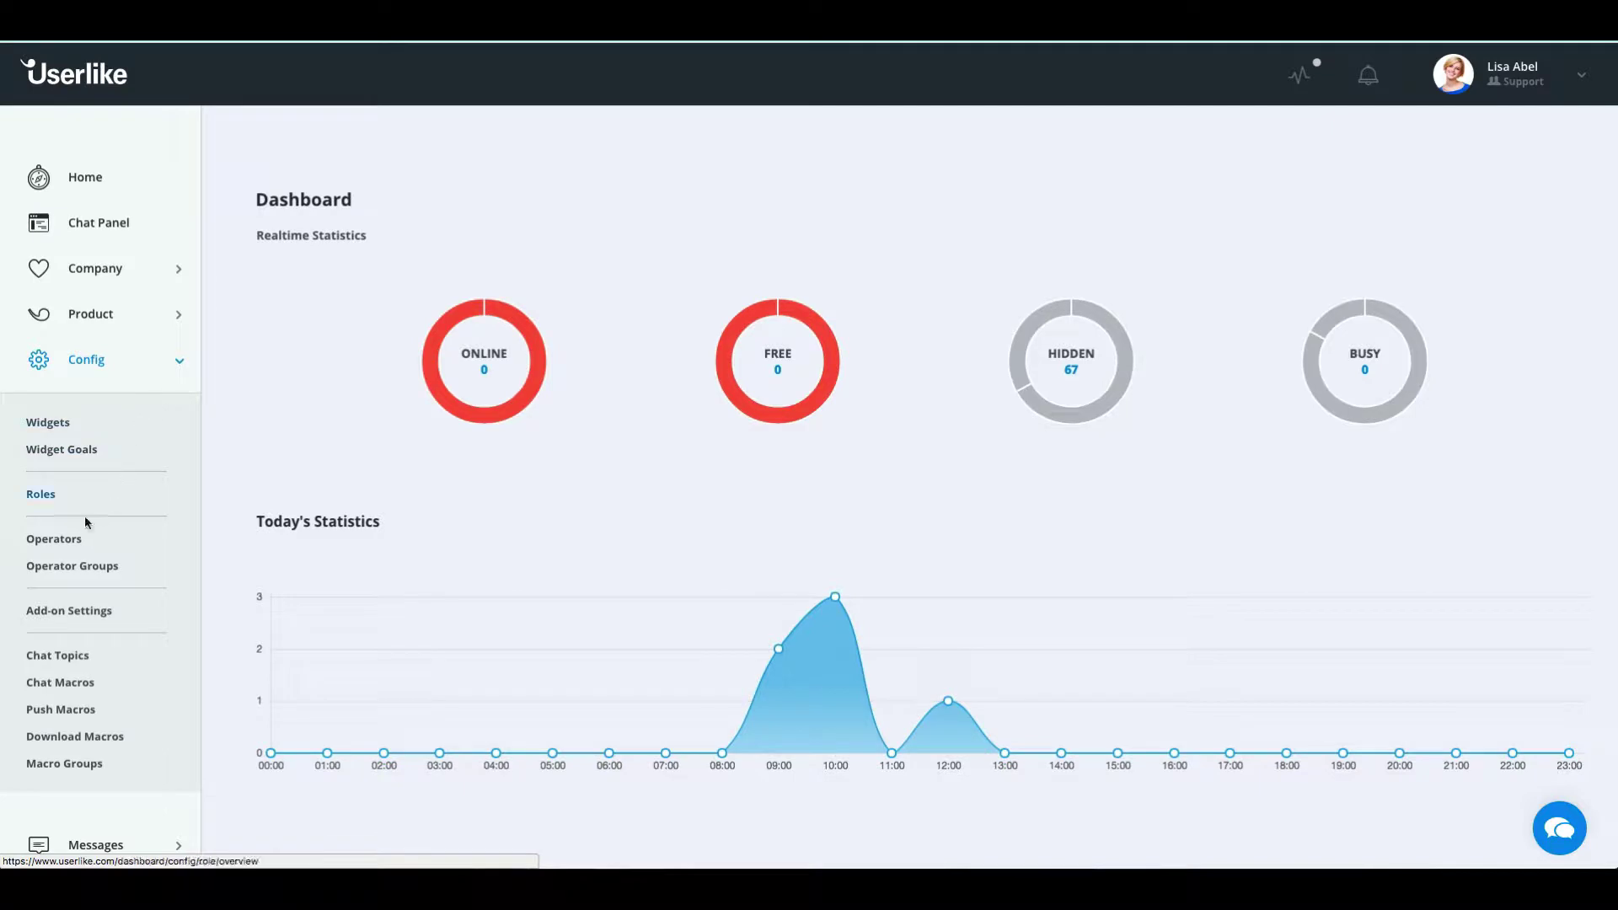
Open the Operators list under Config in the left sidebar
{"action": "left_click", "coordinate": [66, 548]}
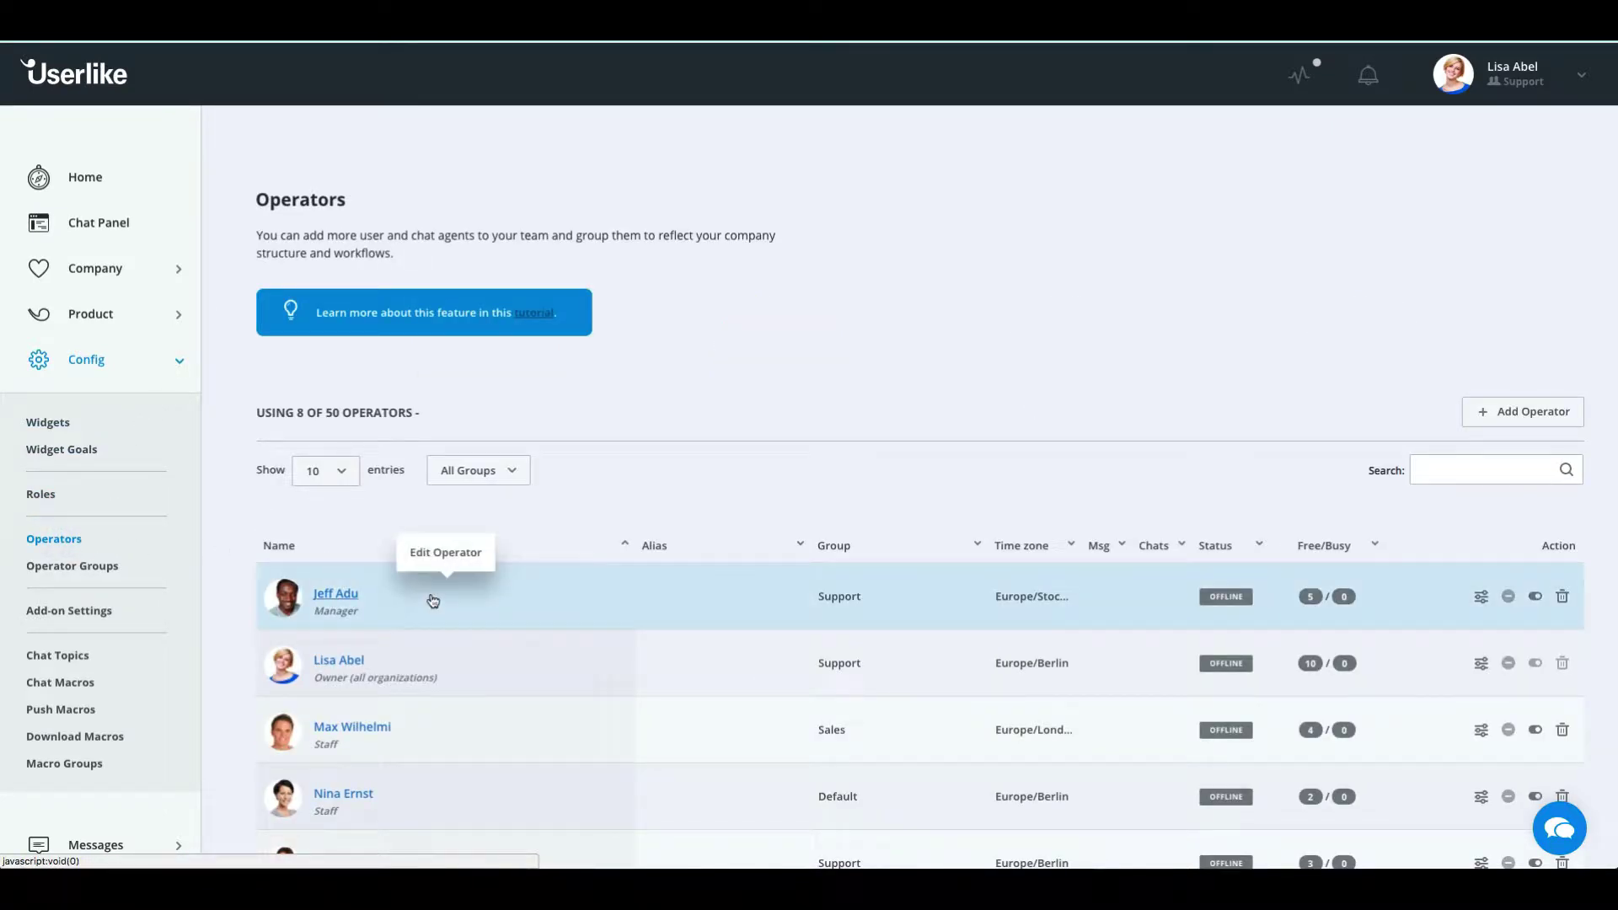
{"action": "scroll", "coordinate": [432, 600], "scroll_direction": "down", "scroll_amount": 2}
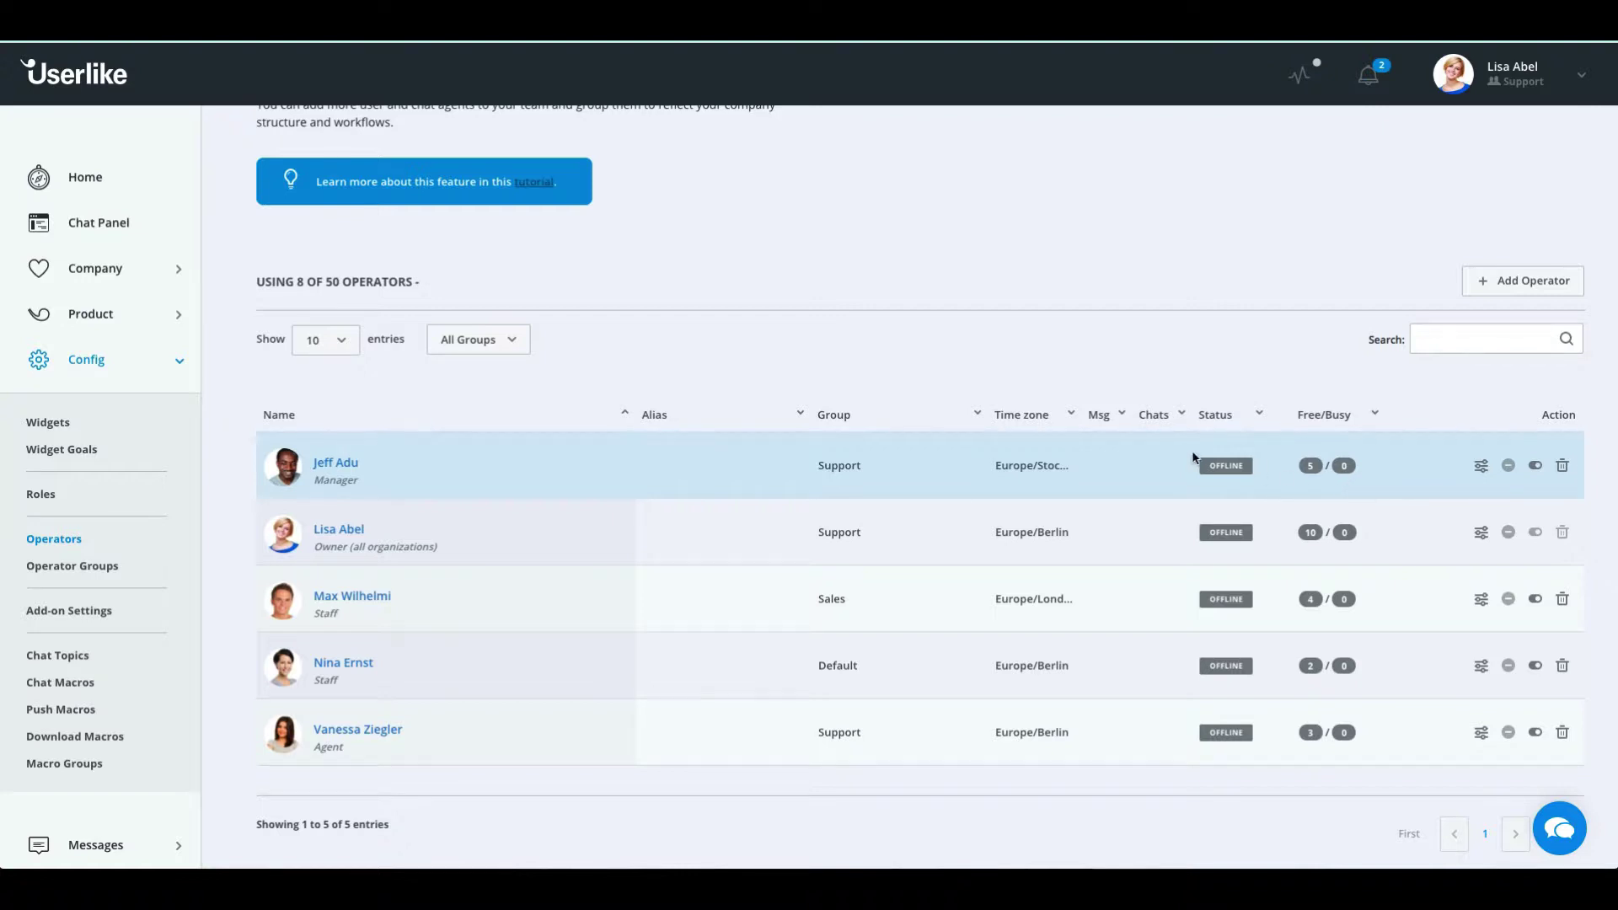
{"action": "left_click", "coordinate": [500, 346]}
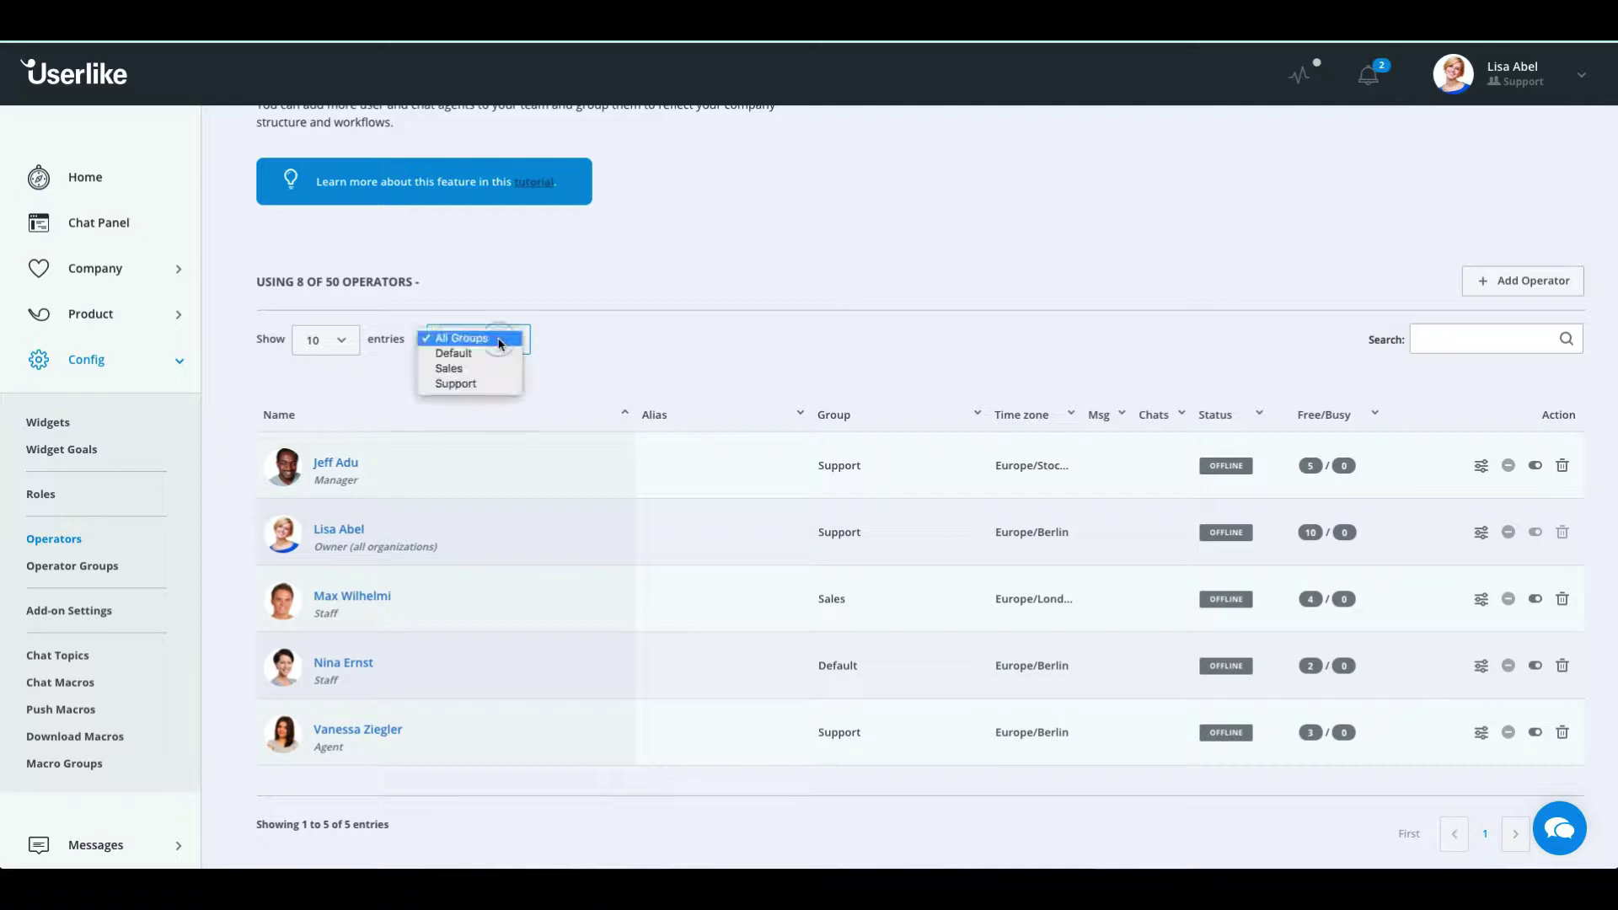
{"action": "left_click", "coordinate": [486, 371]}
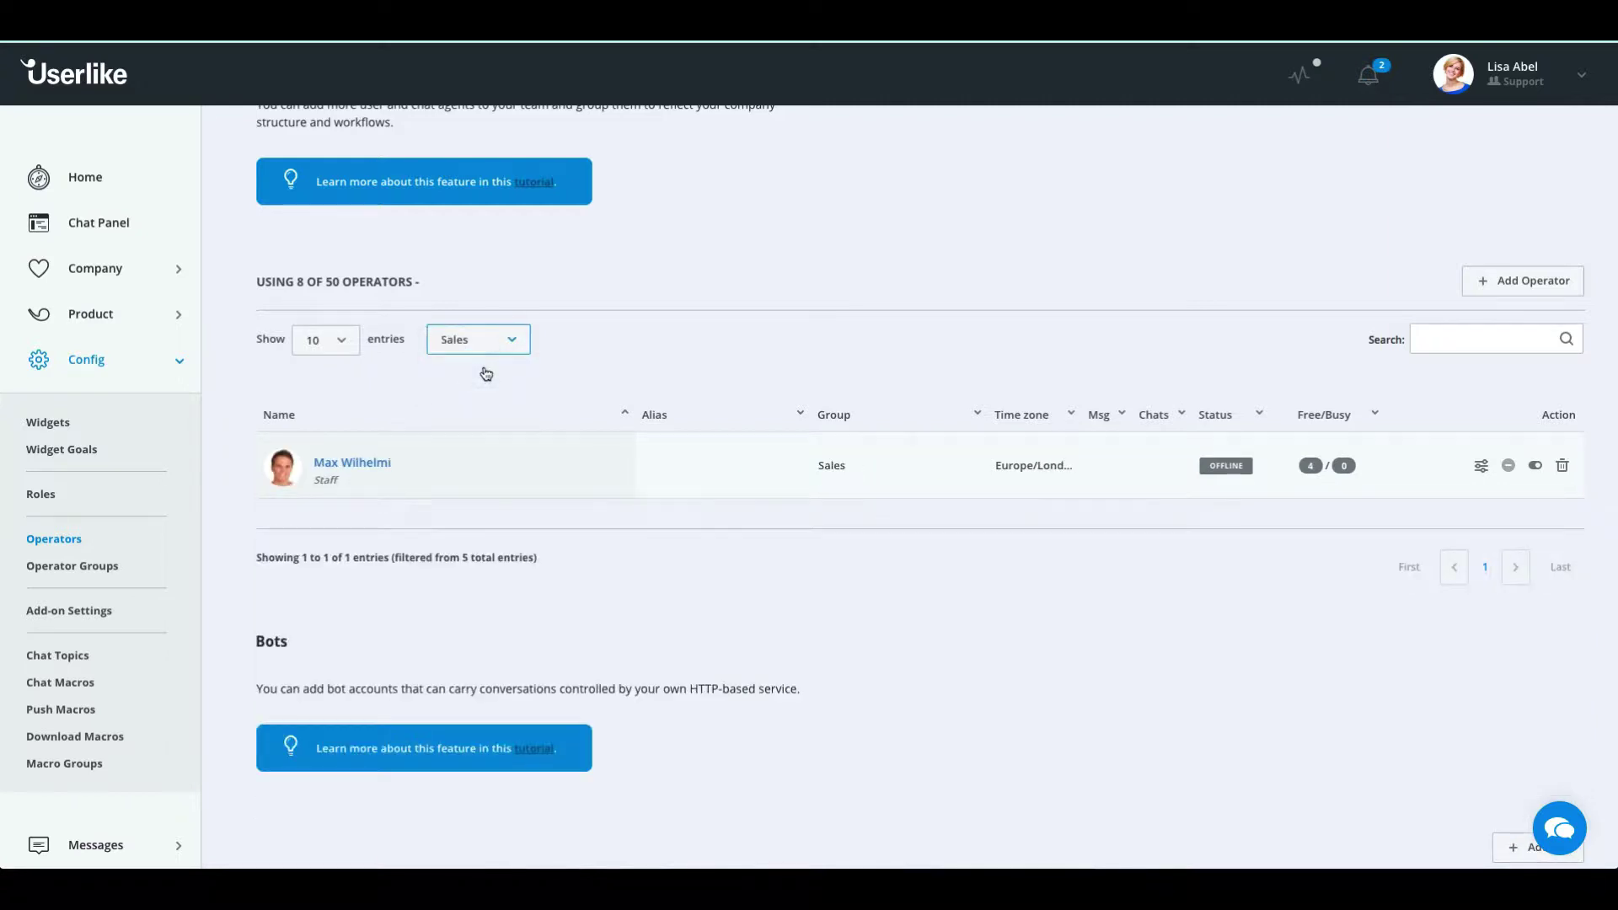
{"action": "left_click", "coordinate": [487, 344]}
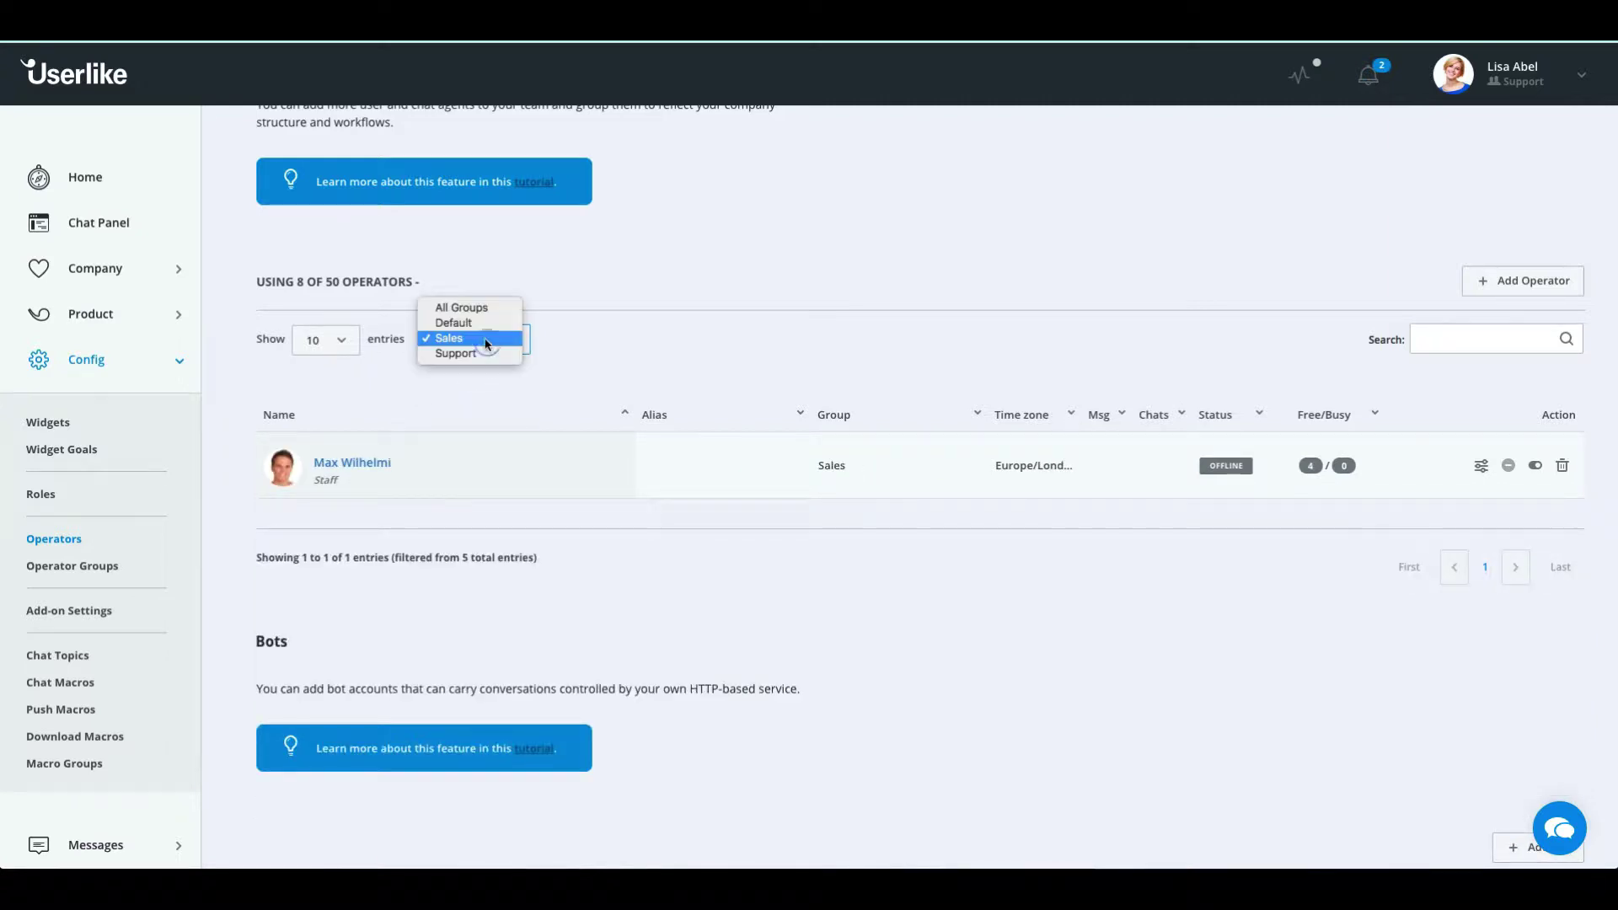
{"action": "left_click", "coordinate": [479, 310]}
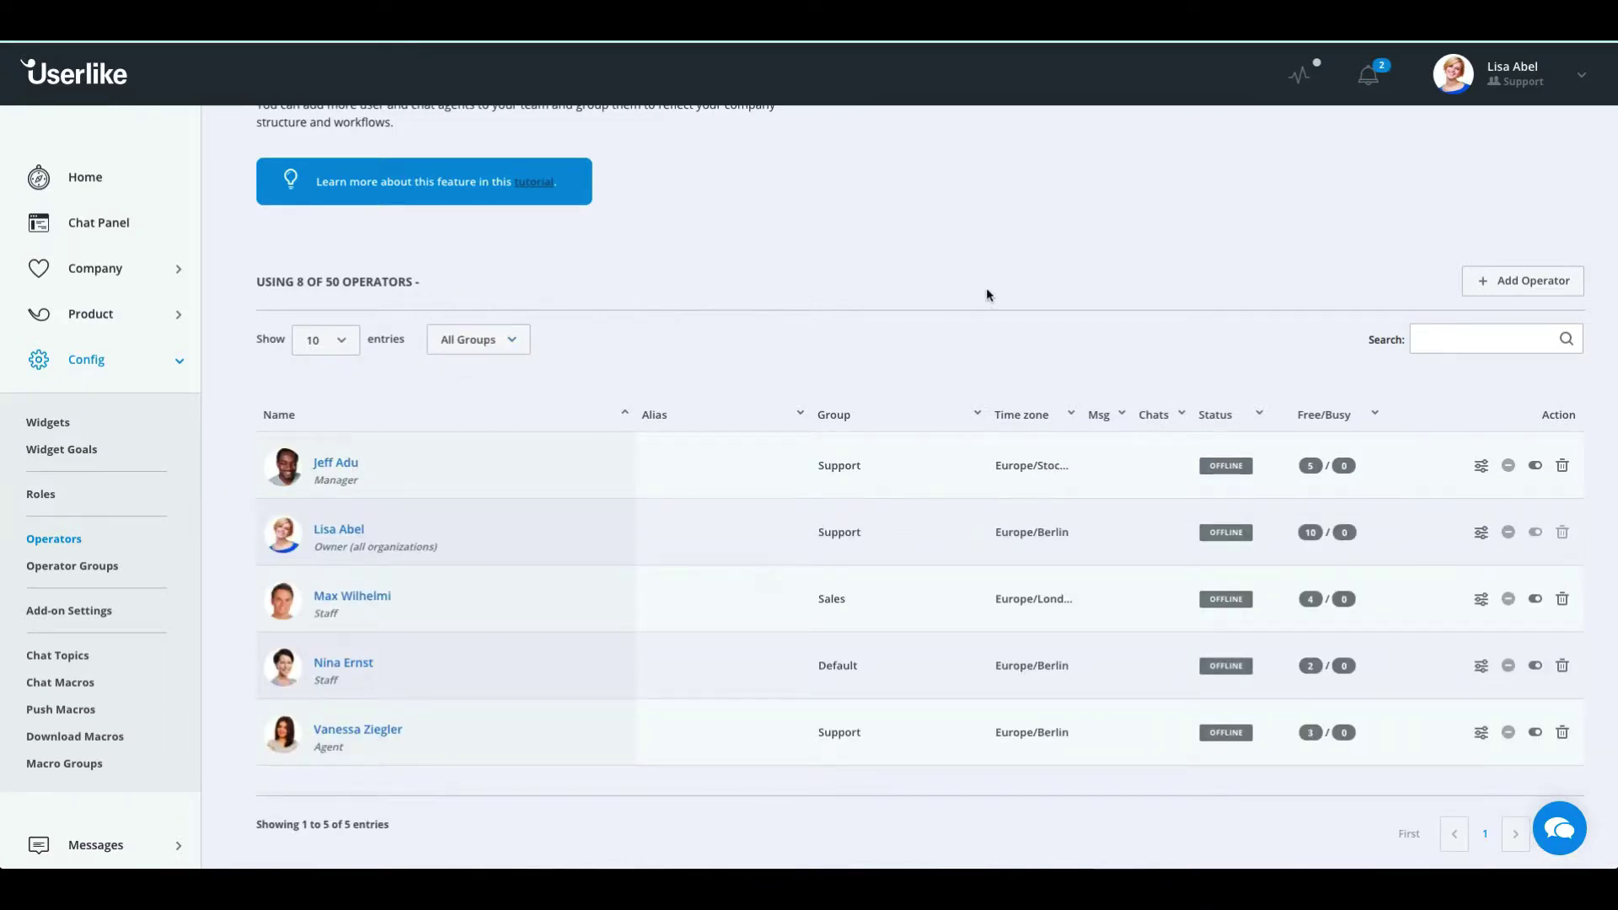
Start a new operator and enter their first name, last name and a username
{"action": "left_click", "coordinate": [1513, 289]}
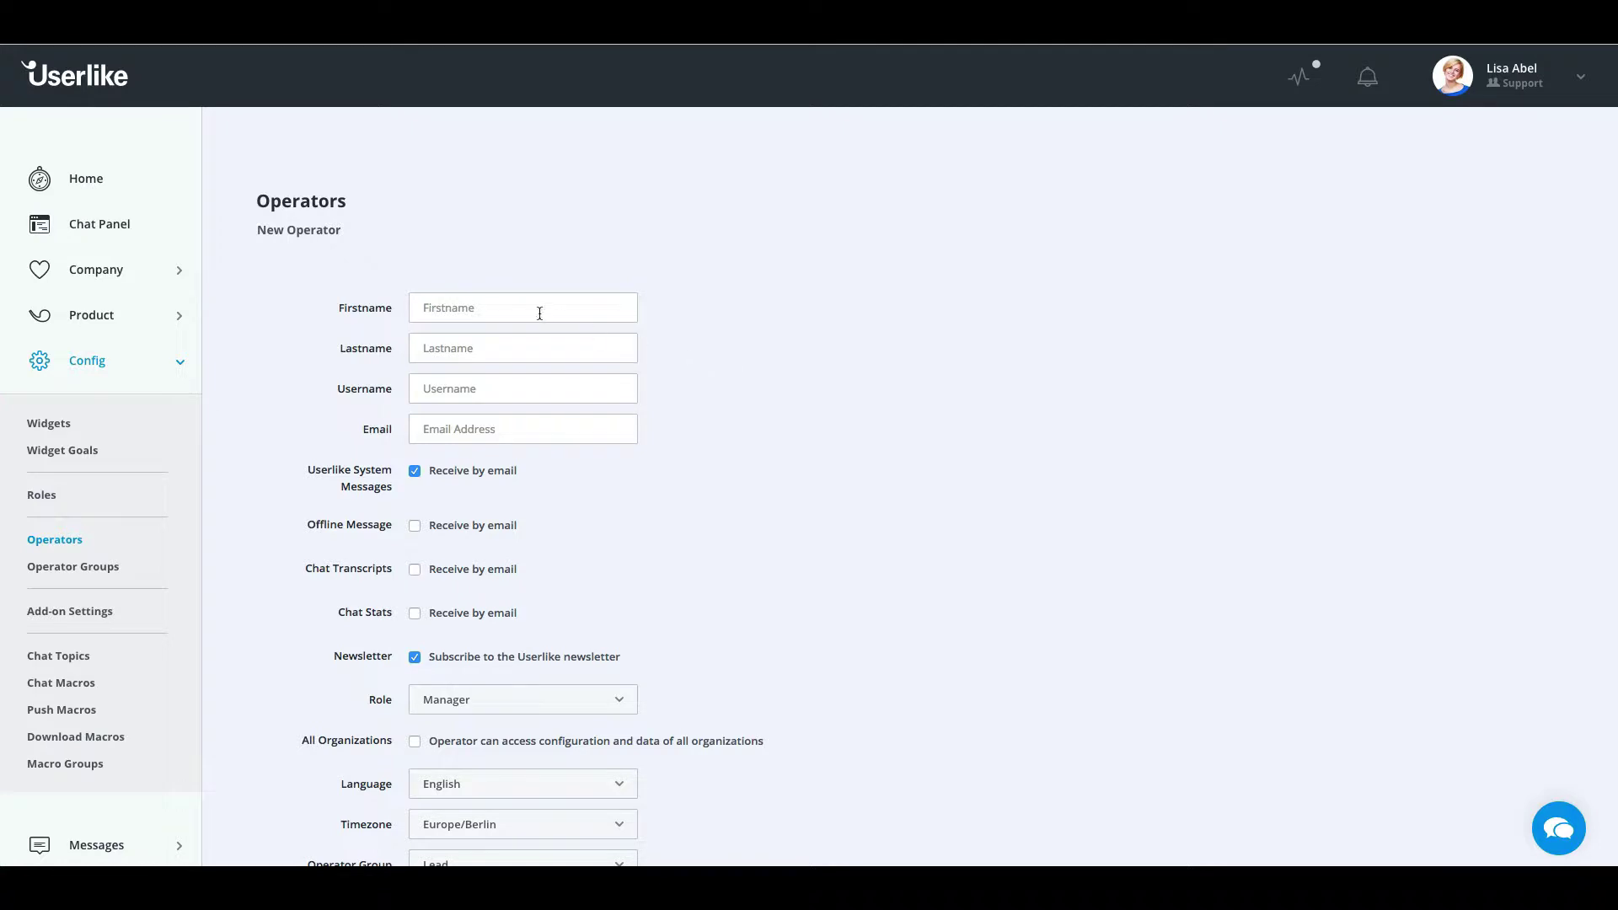
{"action": "left_click", "coordinate": [506, 305]}
{"action": "key", "text": "Tab"}
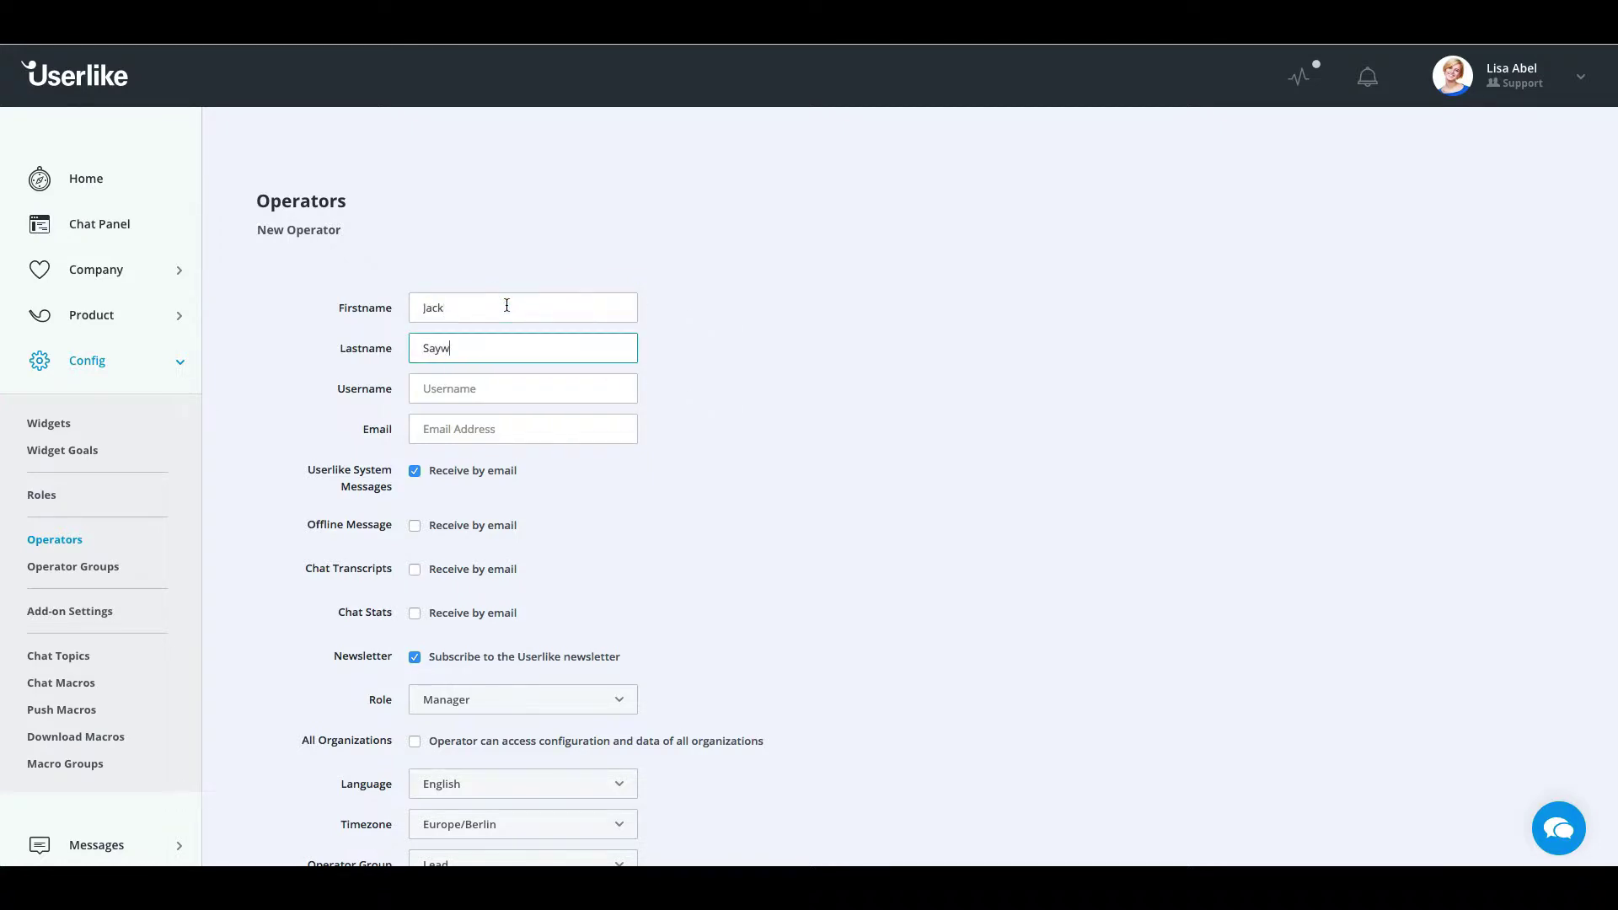
{"action": "key", "text": "Tab"}
{"action": "type", "text": "jack"}
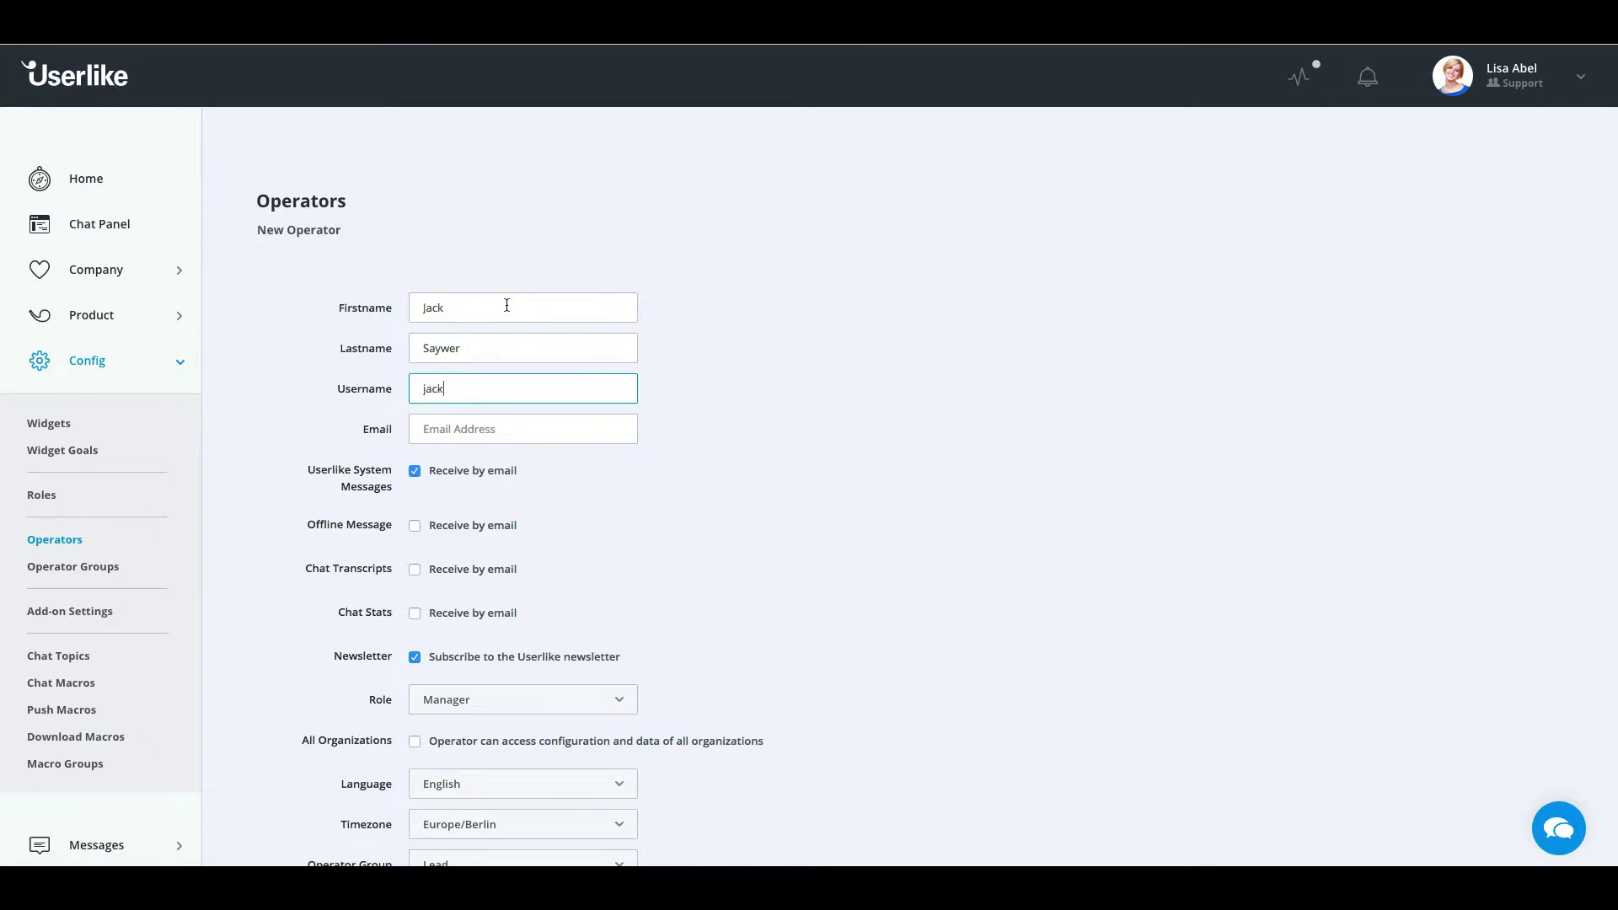
{"action": "key", "text": "Tab"}
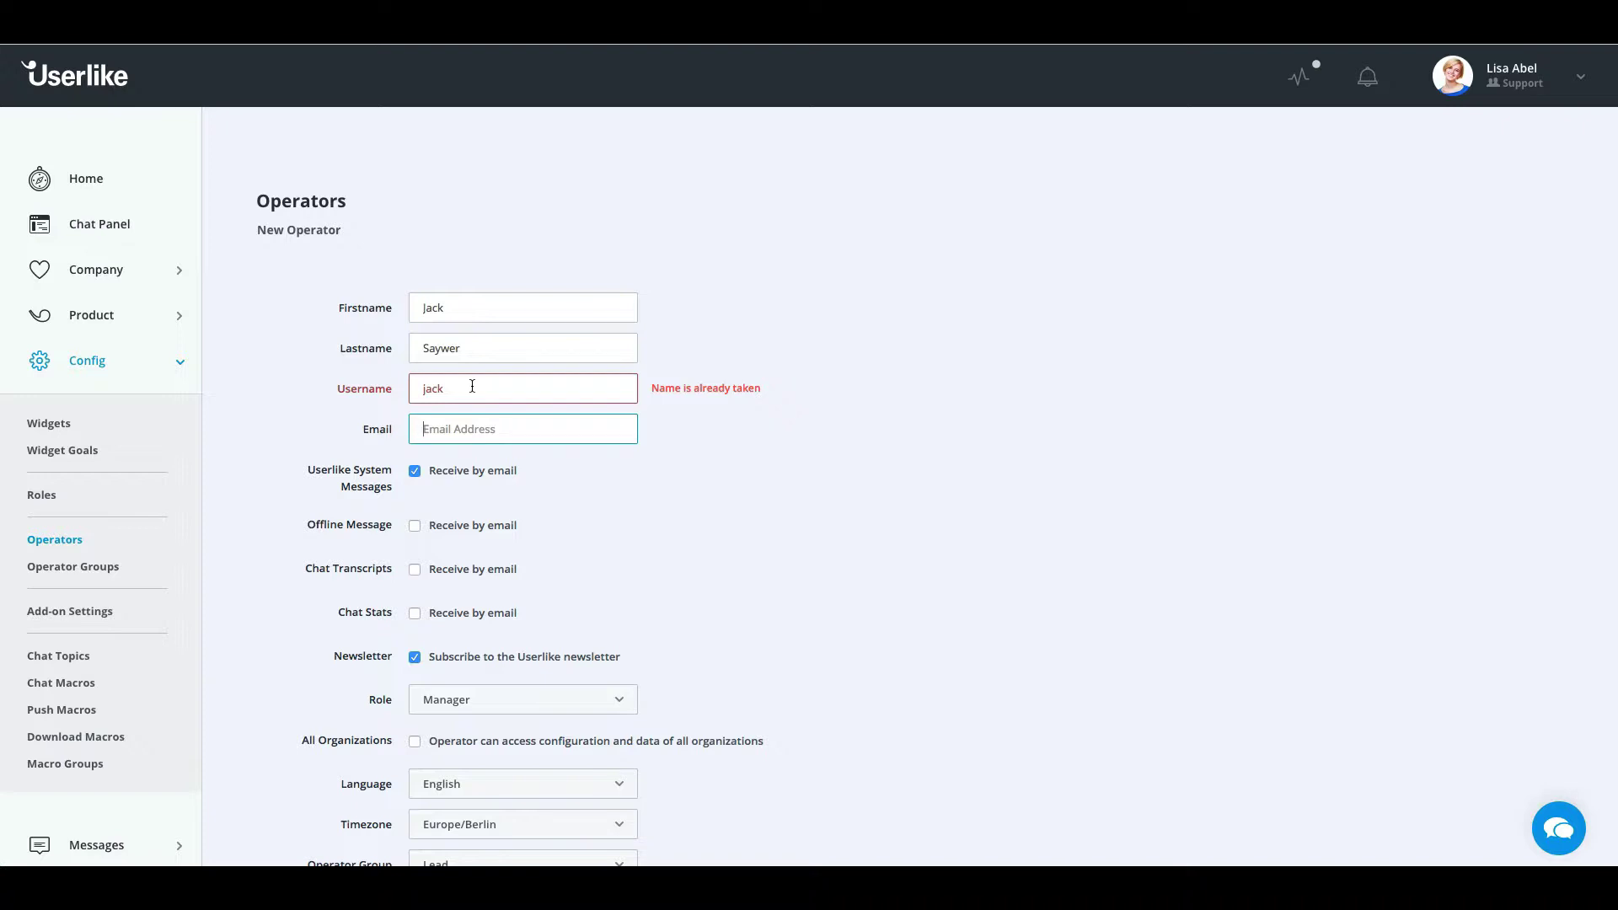
Make the taken username unique by appending 12345, then enter the operator's e-mail address
{"action": "left_click", "coordinate": [472, 386]}
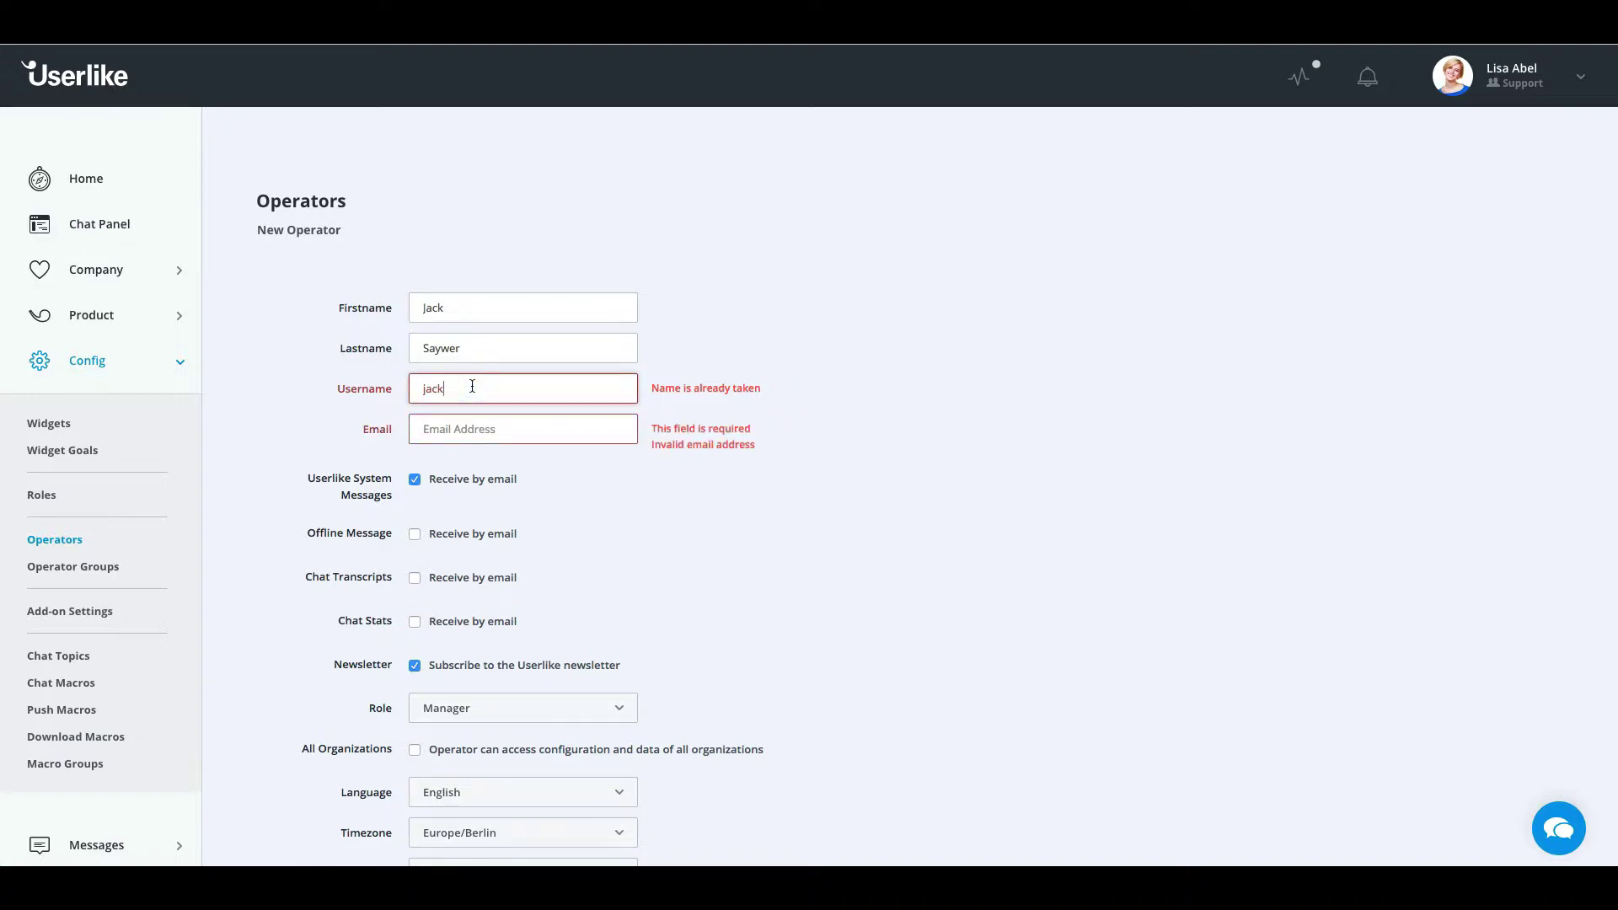
{"action": "type", "text": "12345"}
{"action": "key", "text": "Tab"}
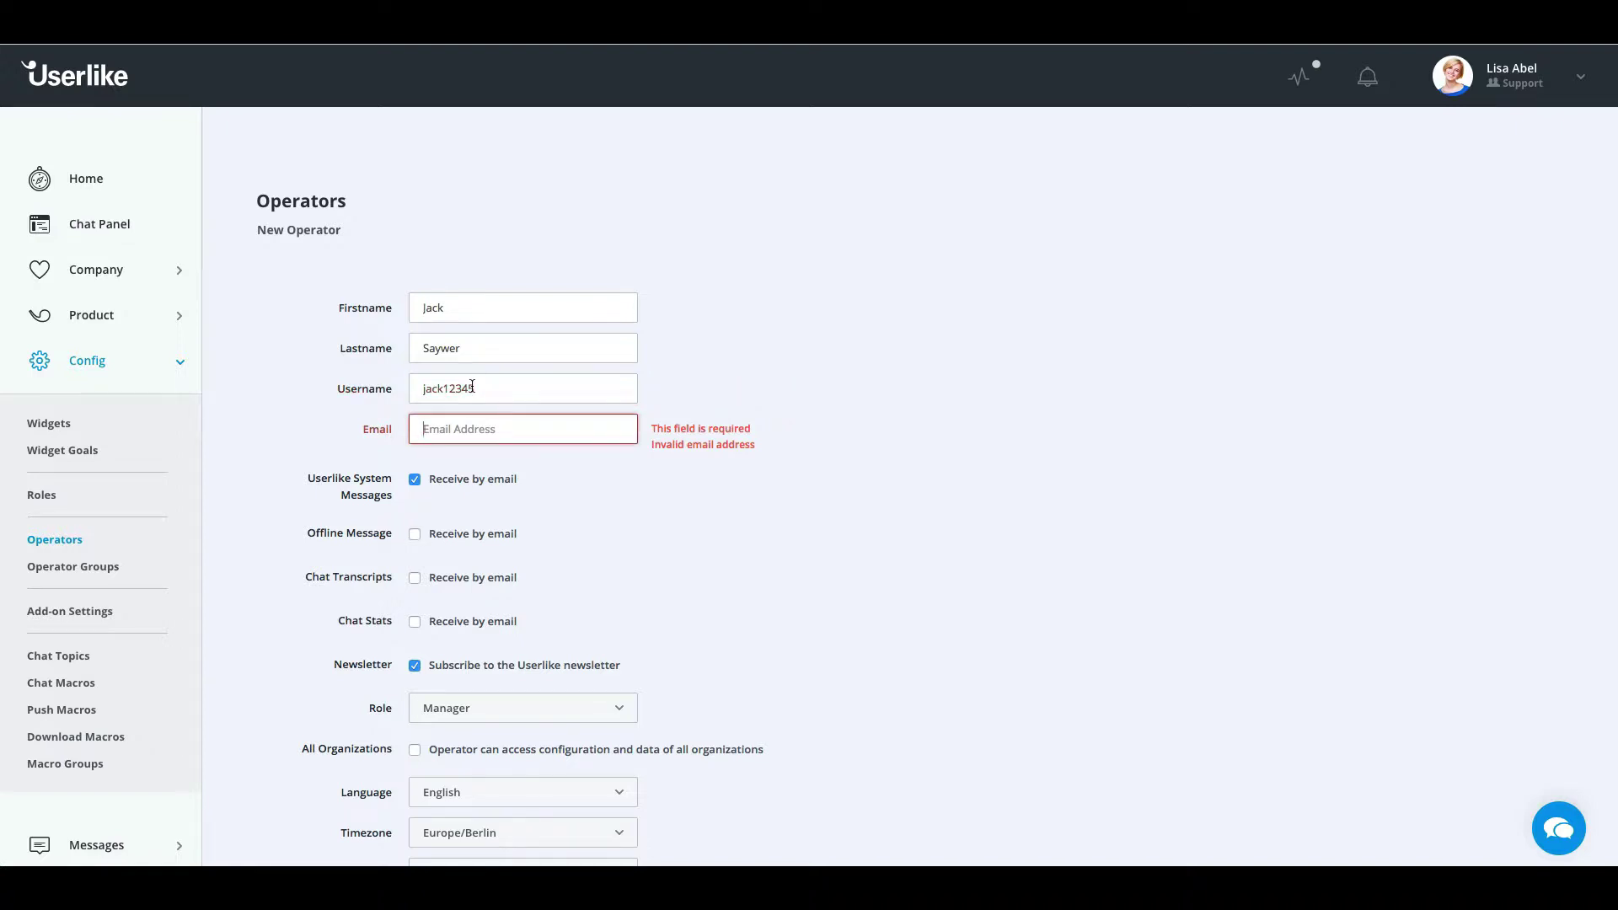
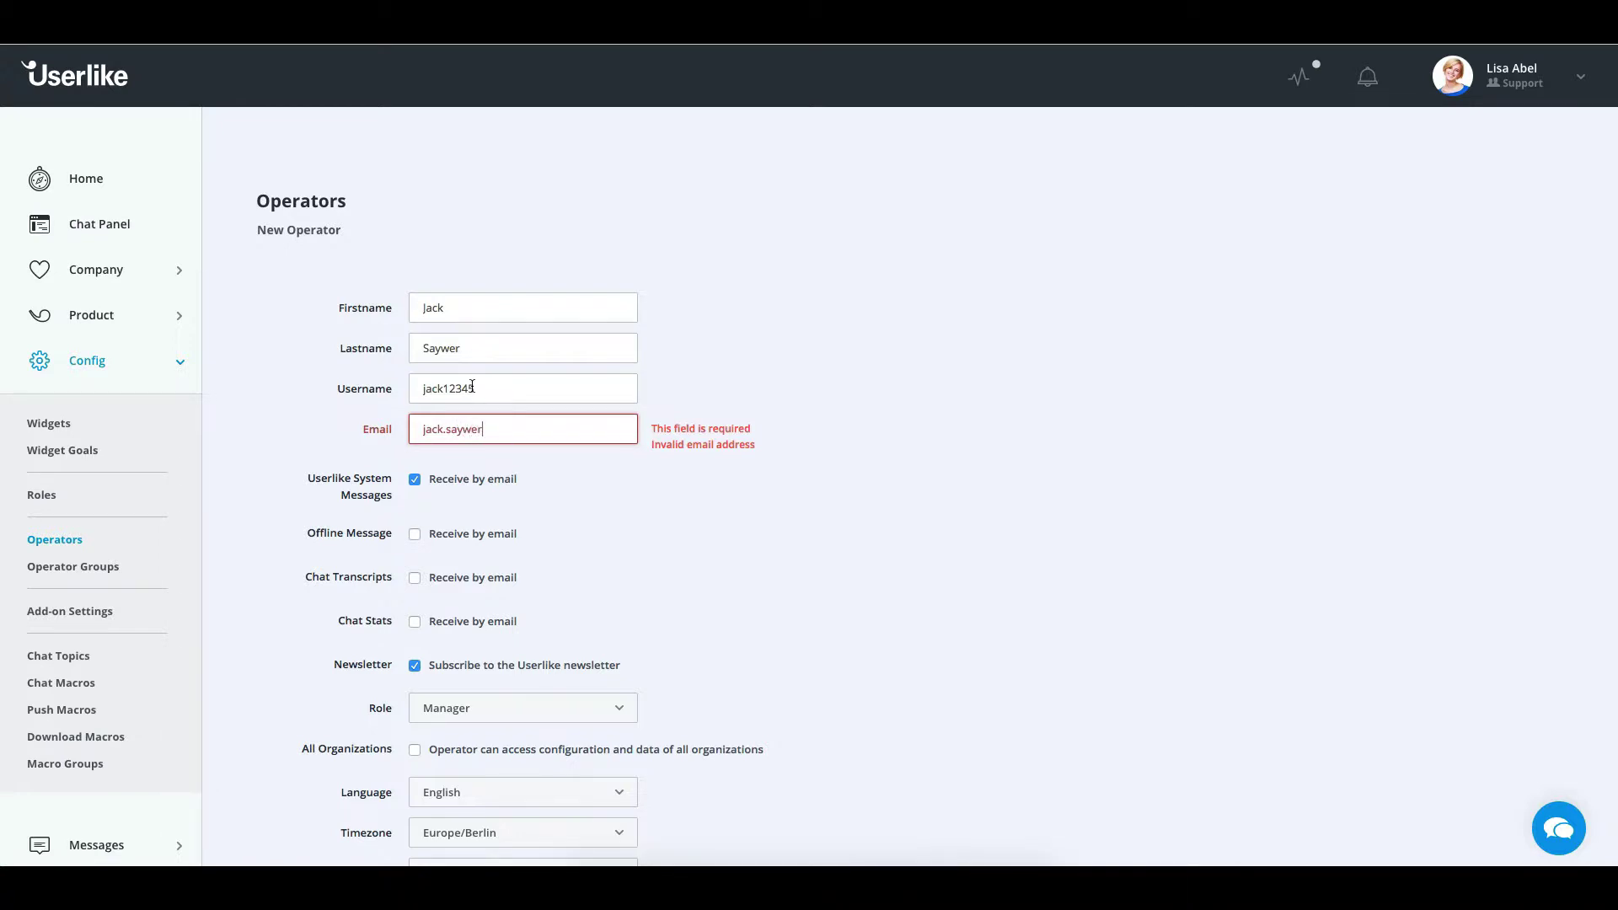
{"action": "key", "text": "Tab"}
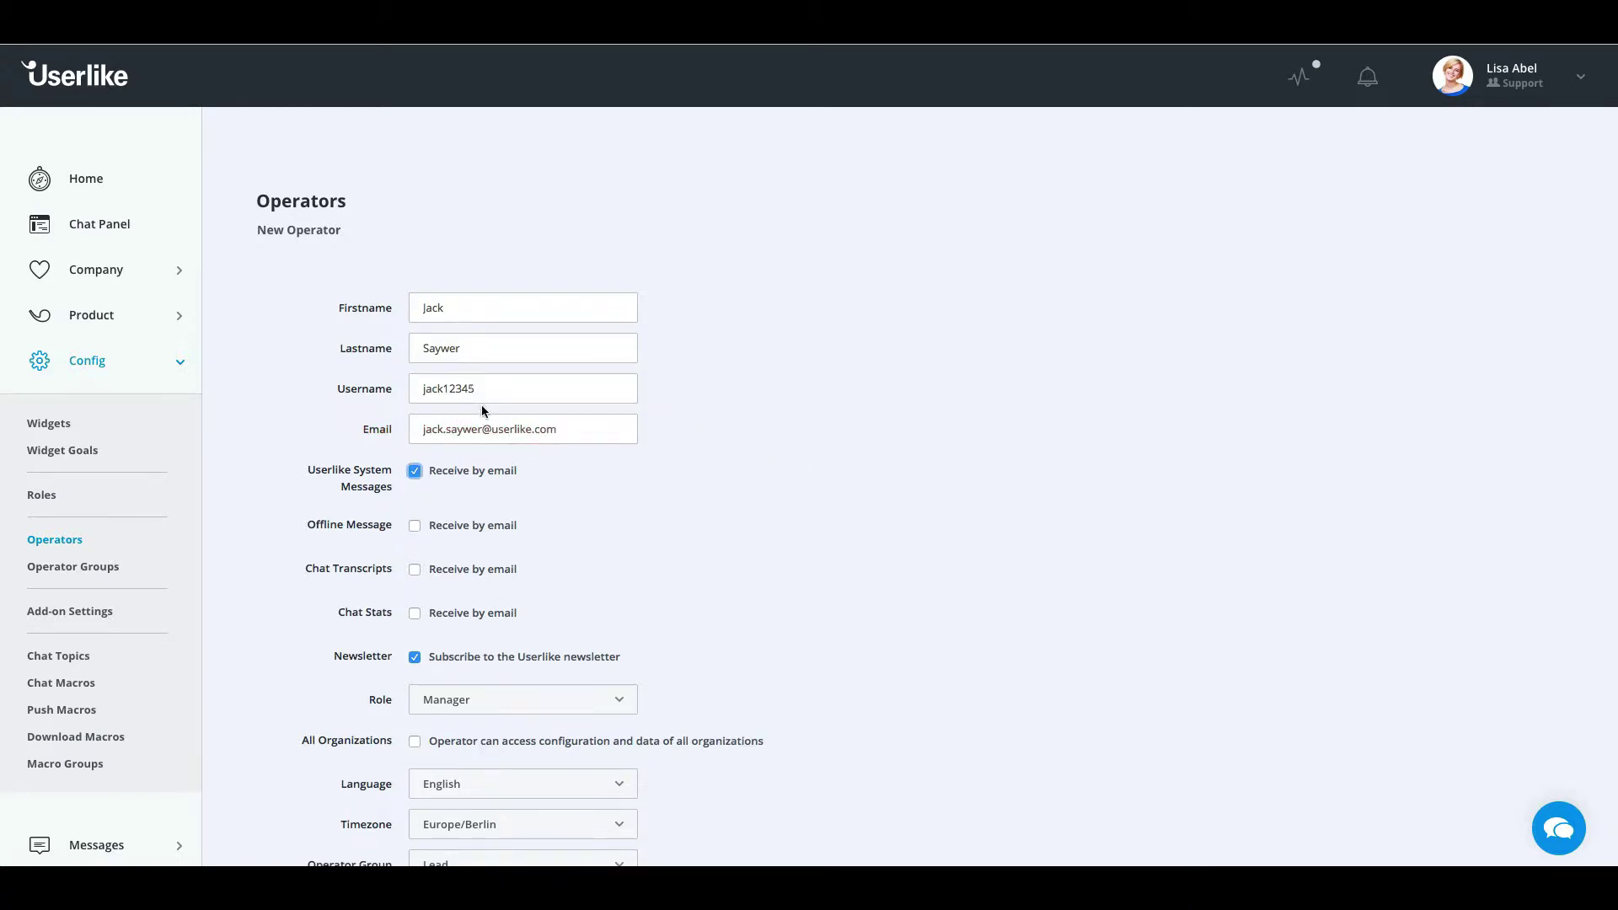
{"action": "scroll", "coordinate": [483, 411], "scroll_direction": "down", "scroll_amount": 3}
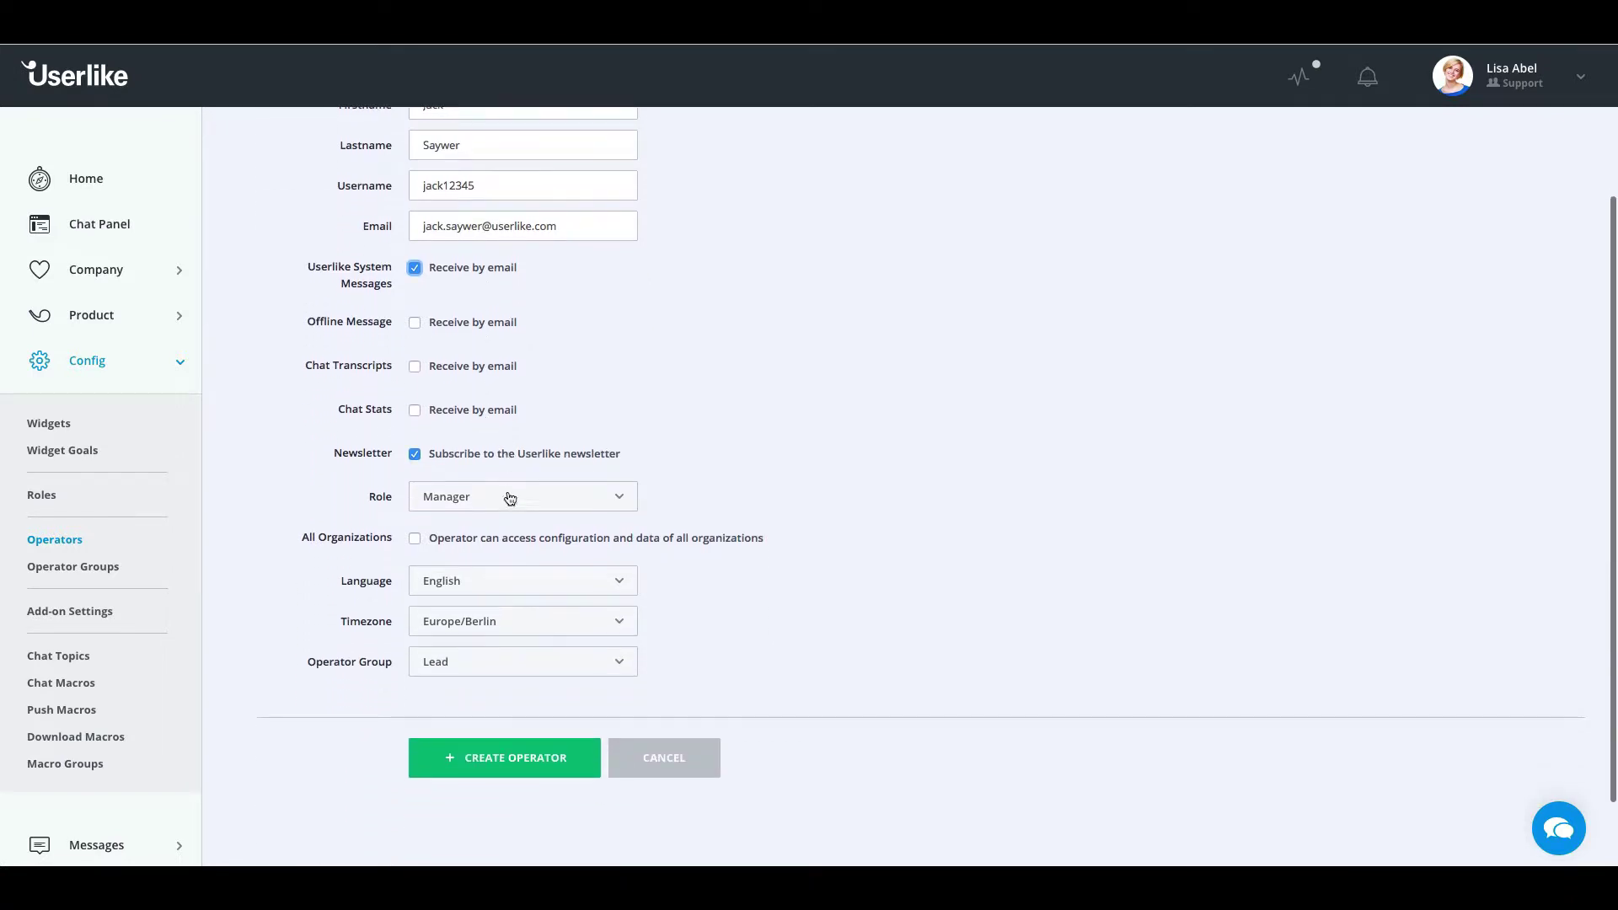
Give the new operator the Admin role and keep English as their language
{"action": "left_click", "coordinate": [508, 498]}
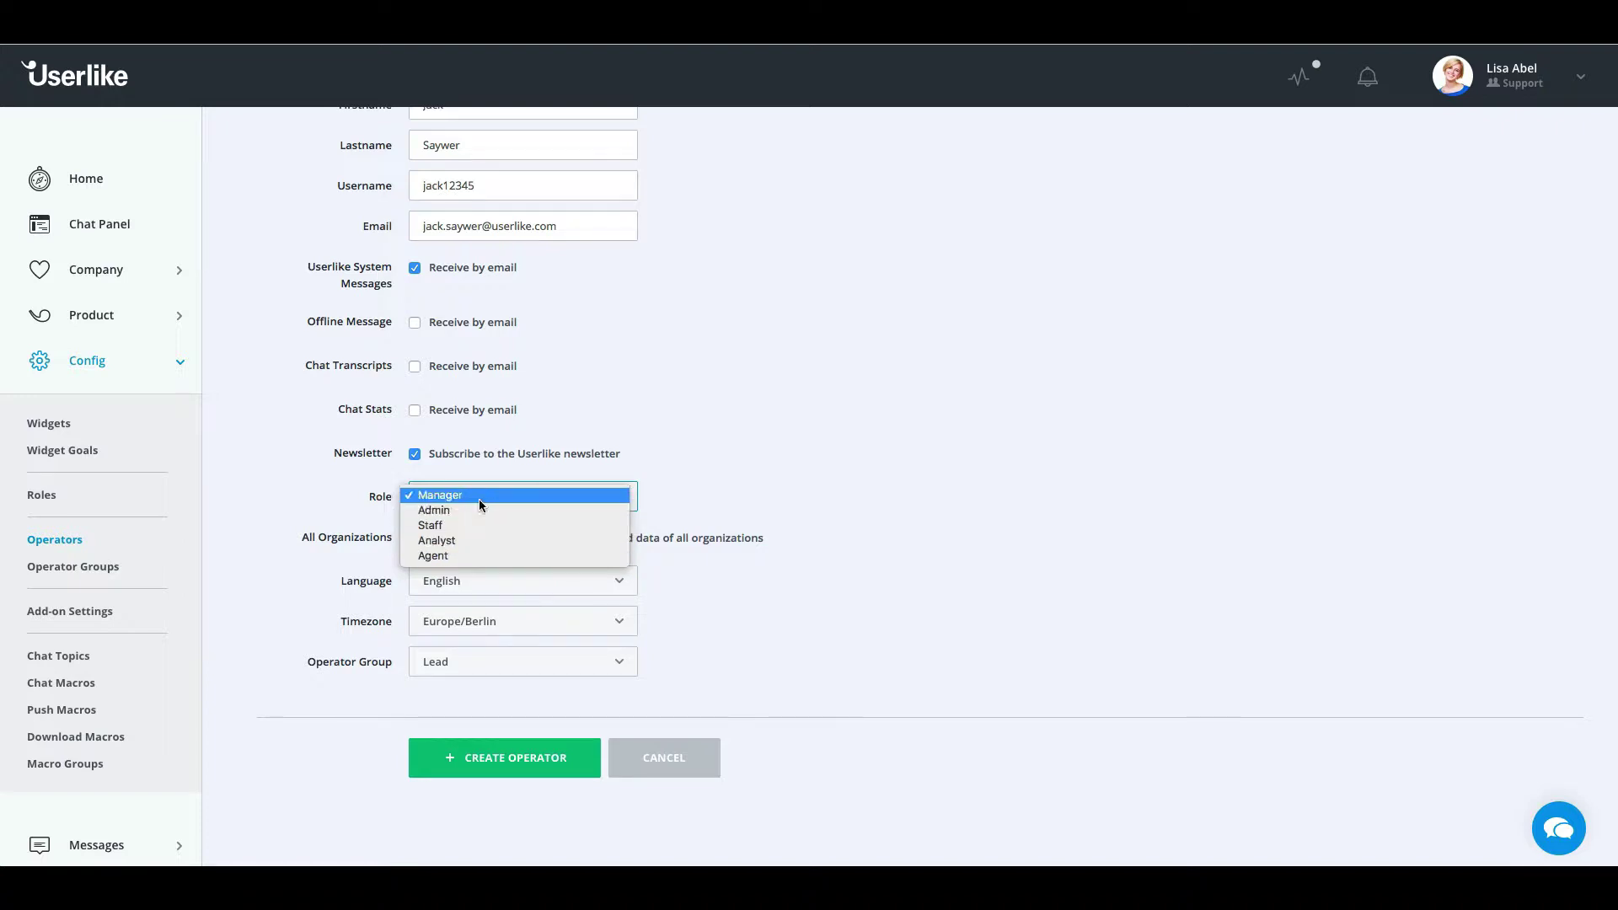
{"action": "left_click", "coordinate": [466, 510]}
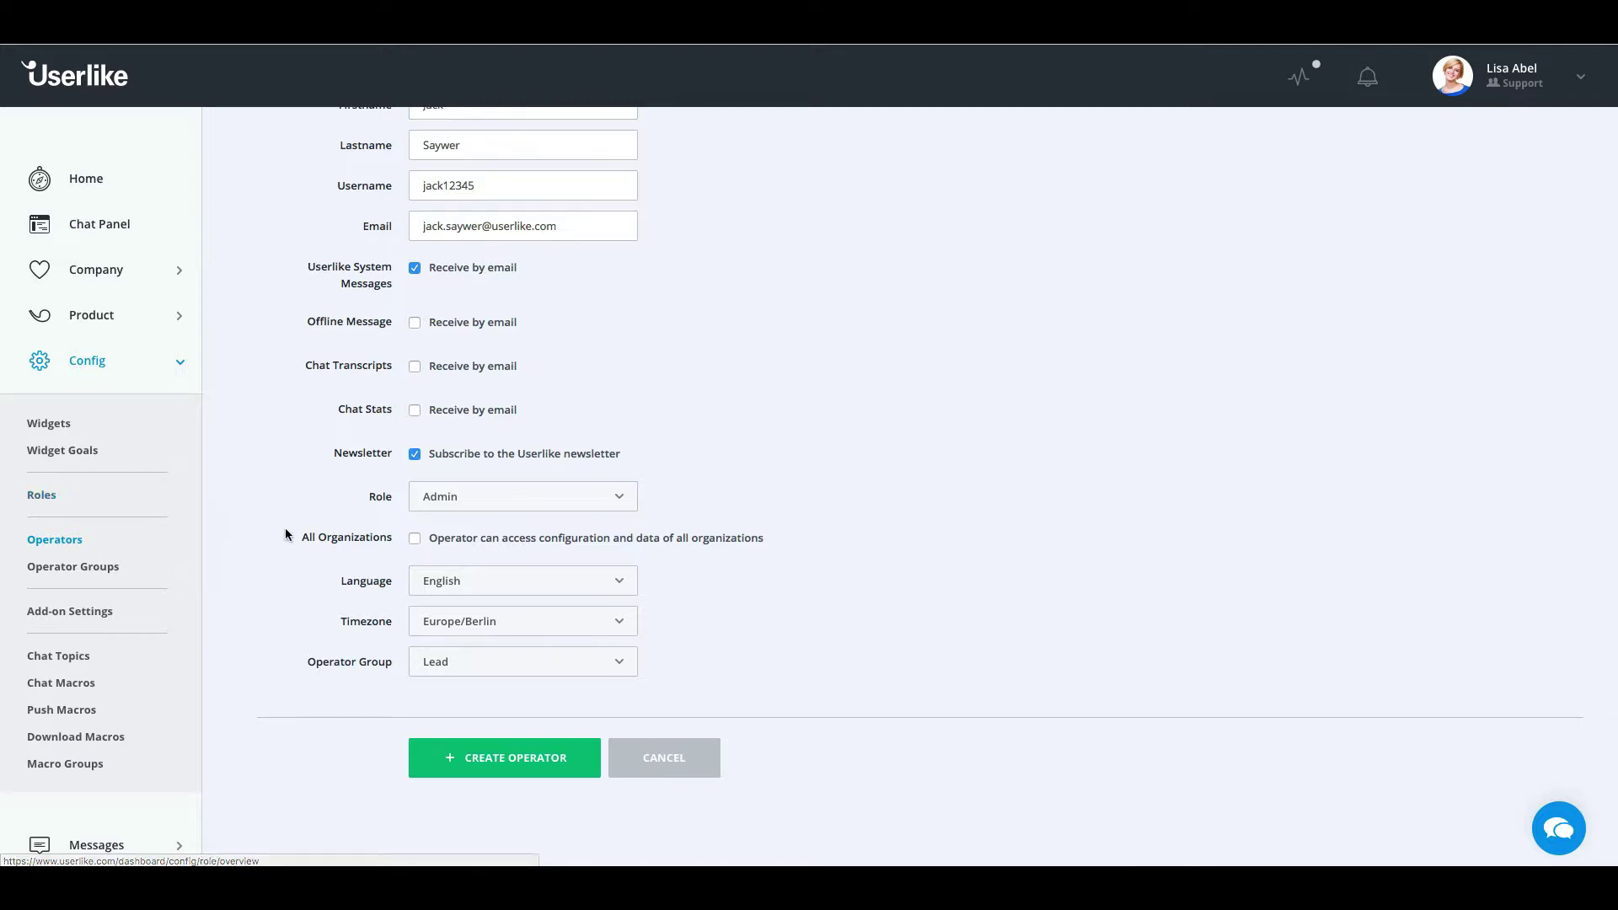
{"action": "left_click", "coordinate": [489, 582]}
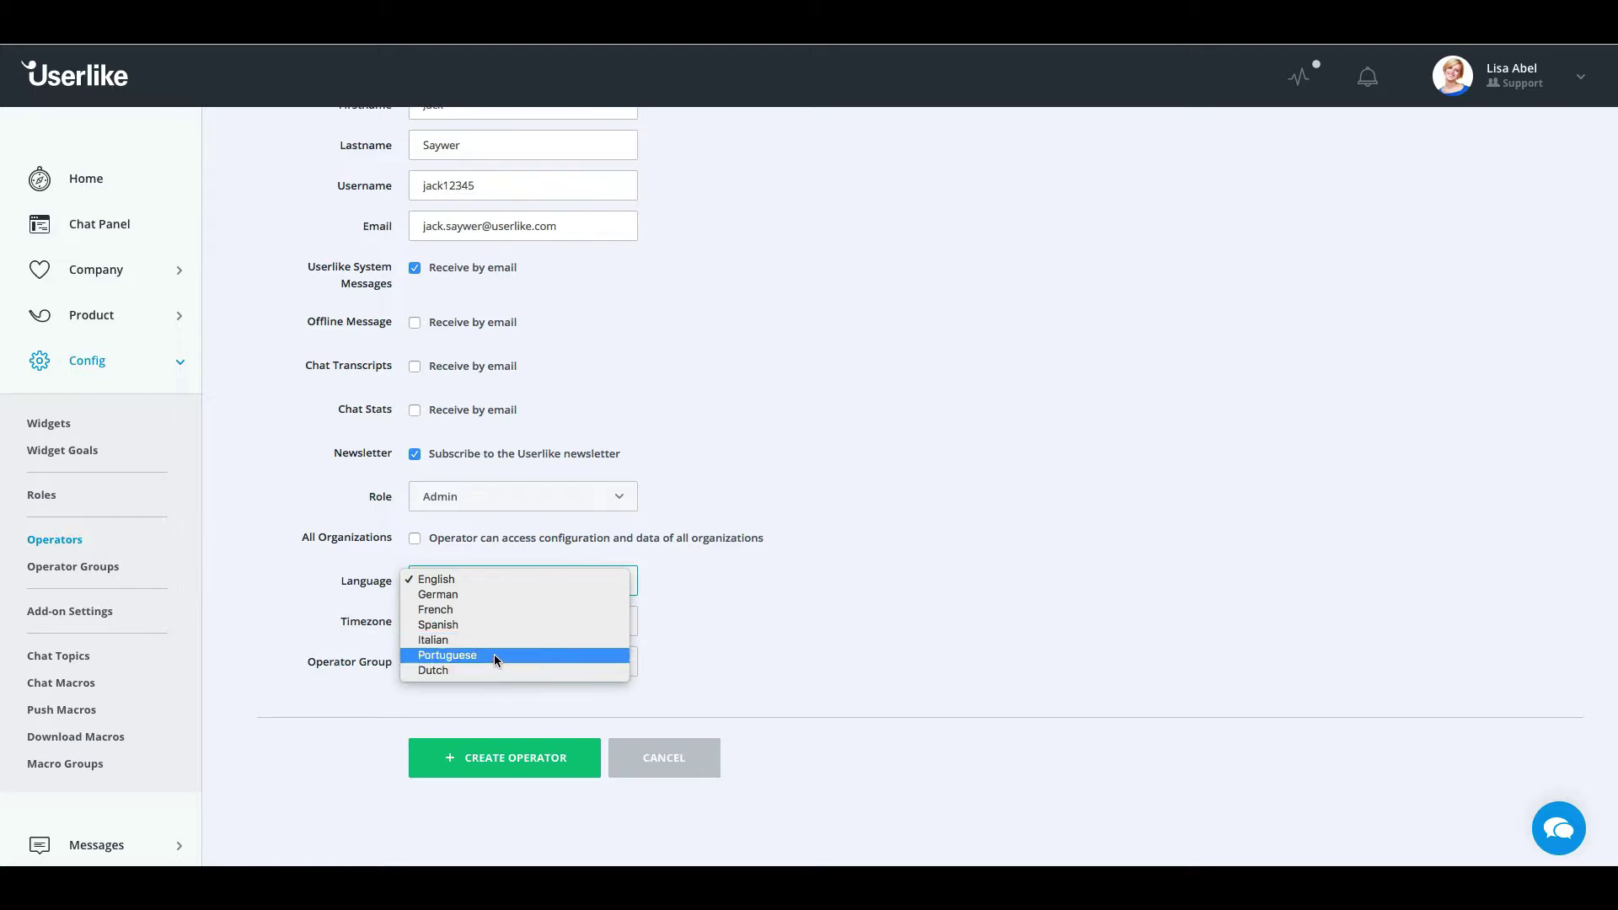
{"action": "left_click", "coordinate": [489, 582]}
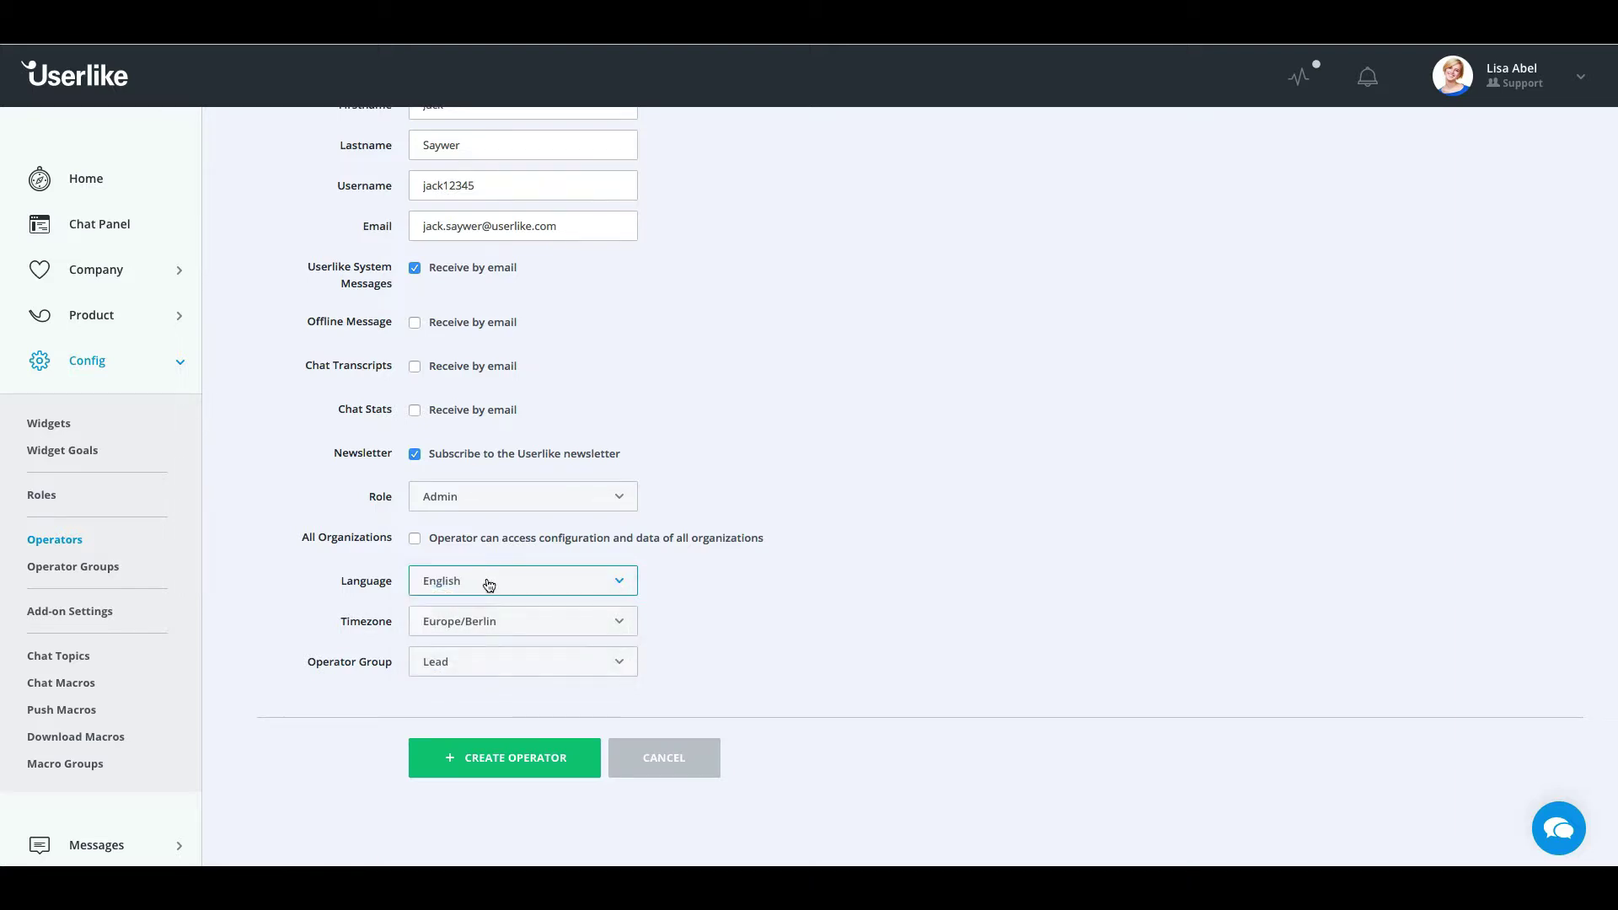
Set the timezone to US/Central and the operator group to Sales
{"action": "left_click", "coordinate": [468, 622]}
{"action": "scroll", "coordinate": [472, 658], "scroll_direction": "down", "scroll_amount": 20}
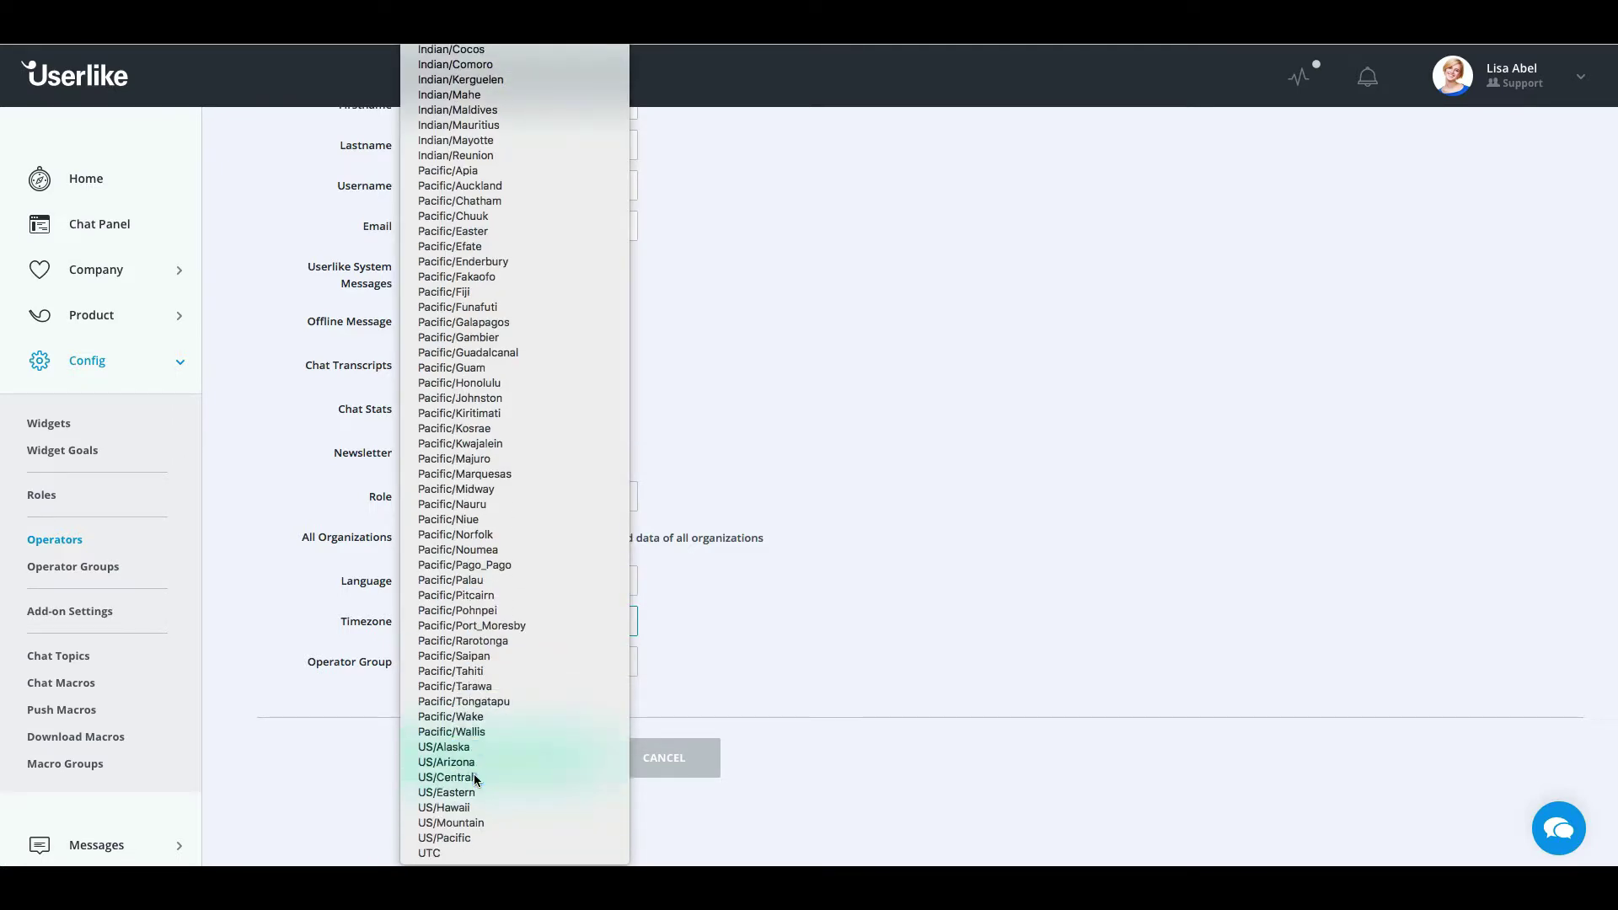
{"action": "left_click", "coordinate": [472, 777]}
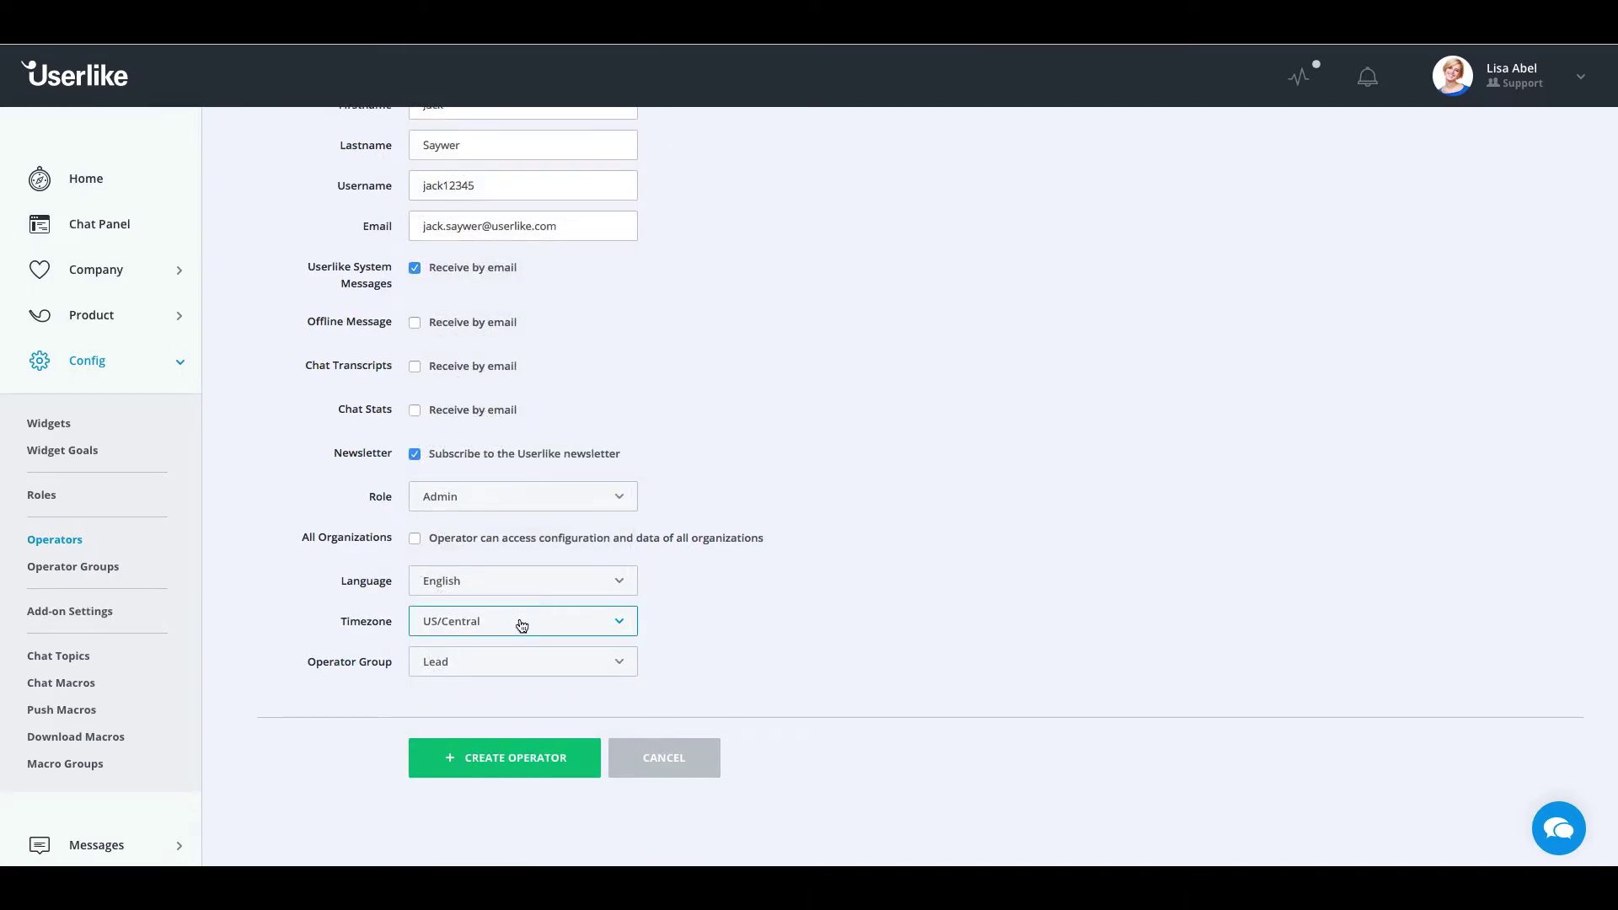
{"action": "left_click", "coordinate": [620, 664]}
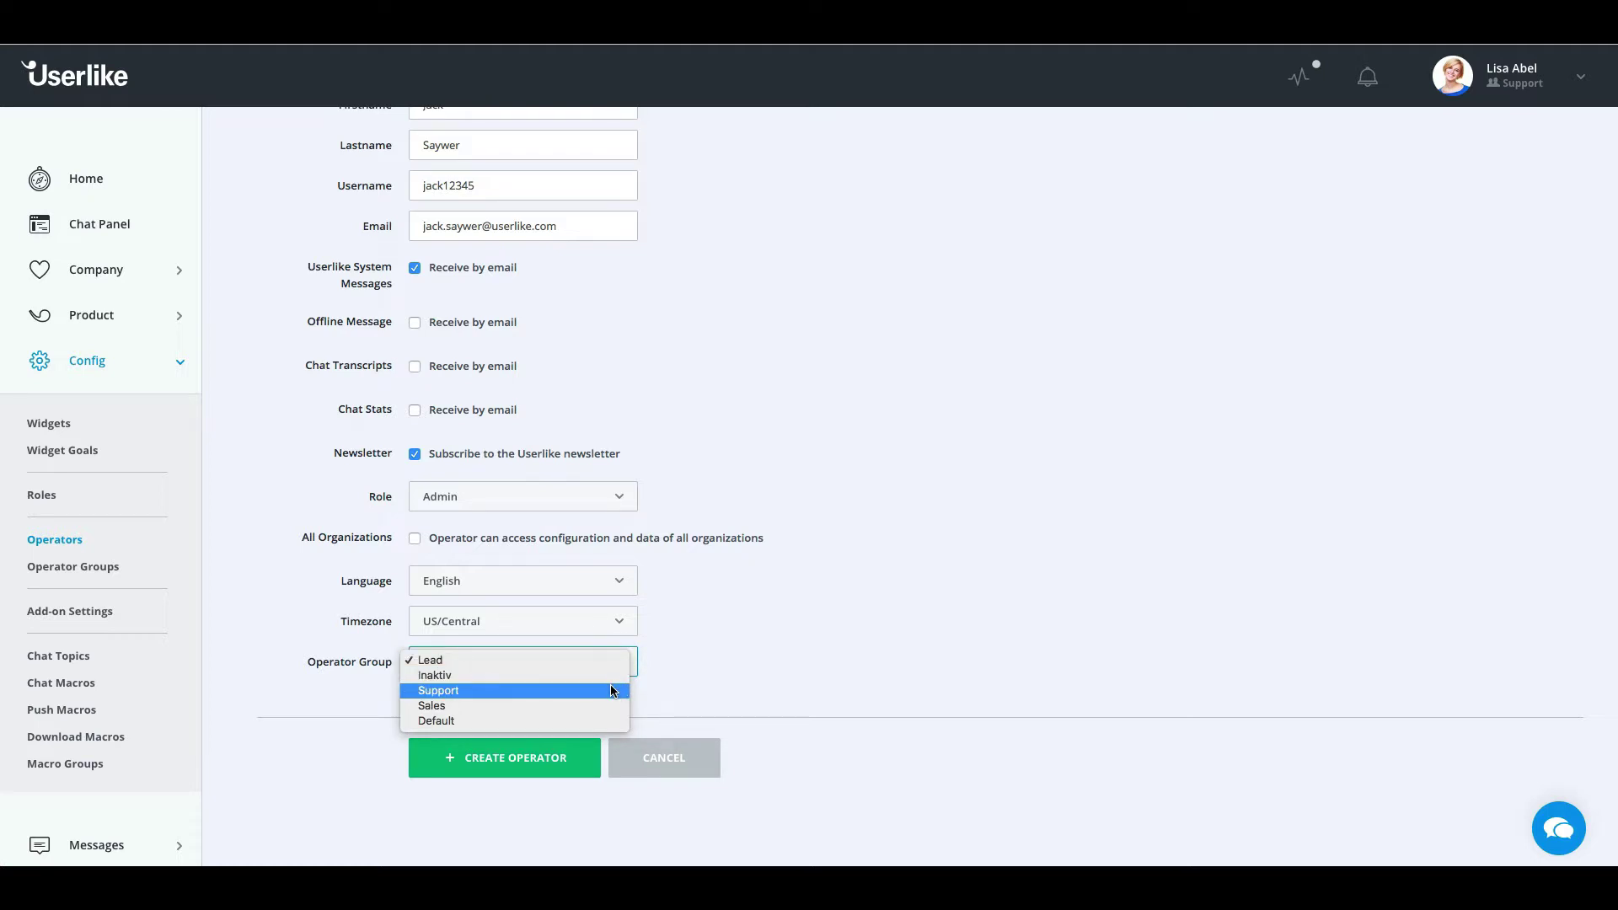
{"action": "left_click", "coordinate": [610, 708]}
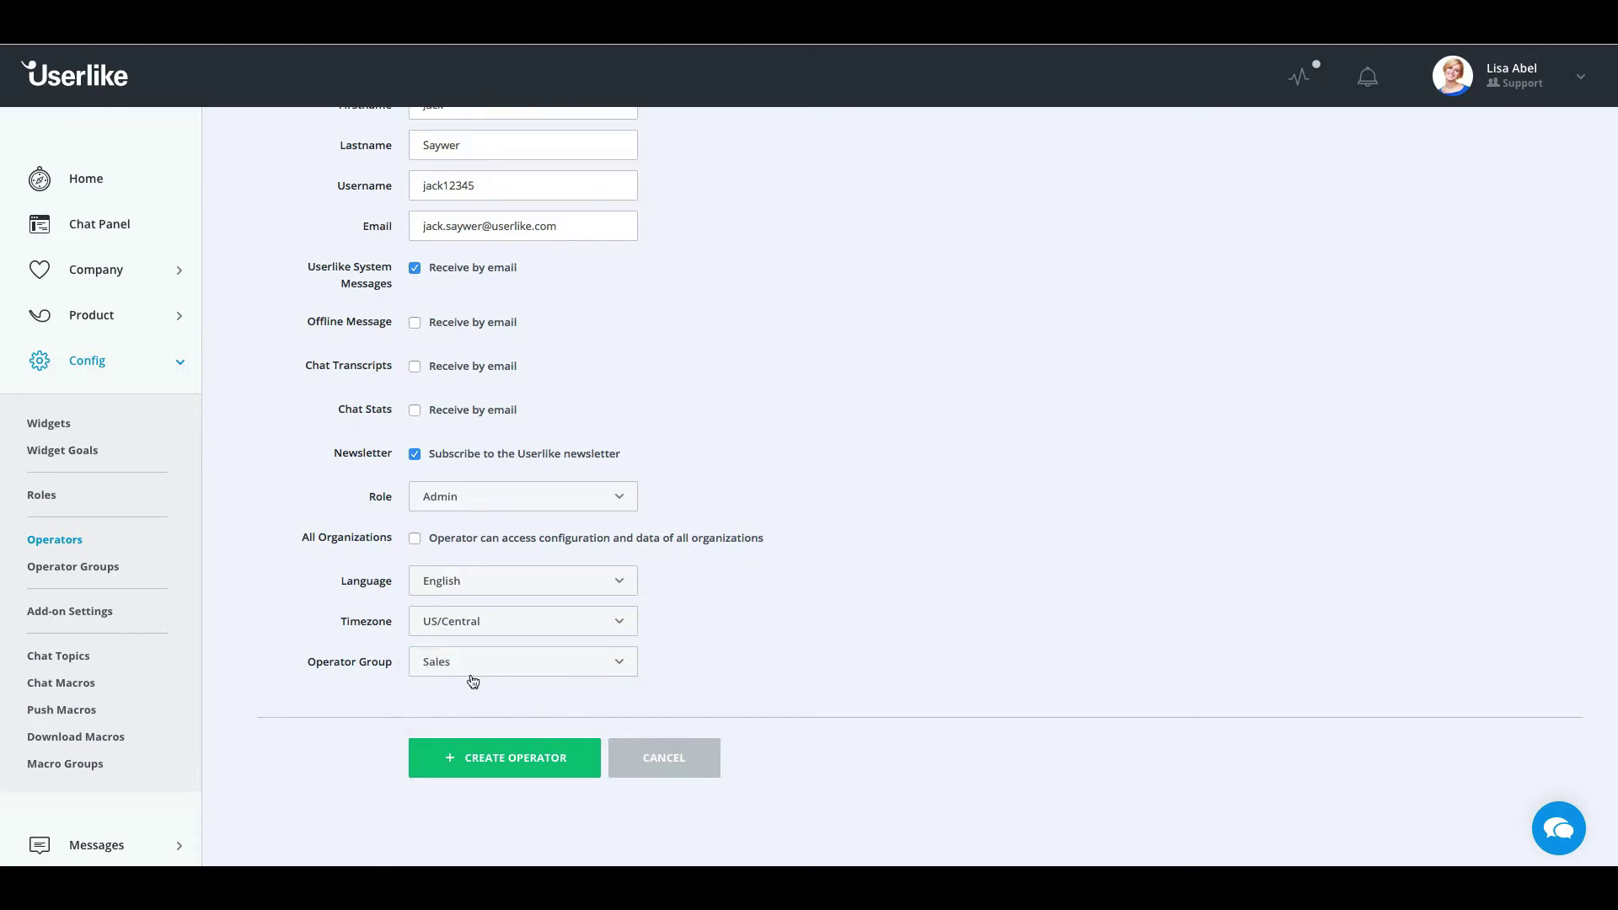
{"action": "scroll", "coordinate": [506, 679], "scroll_direction": "down", "scroll_amount": 1}
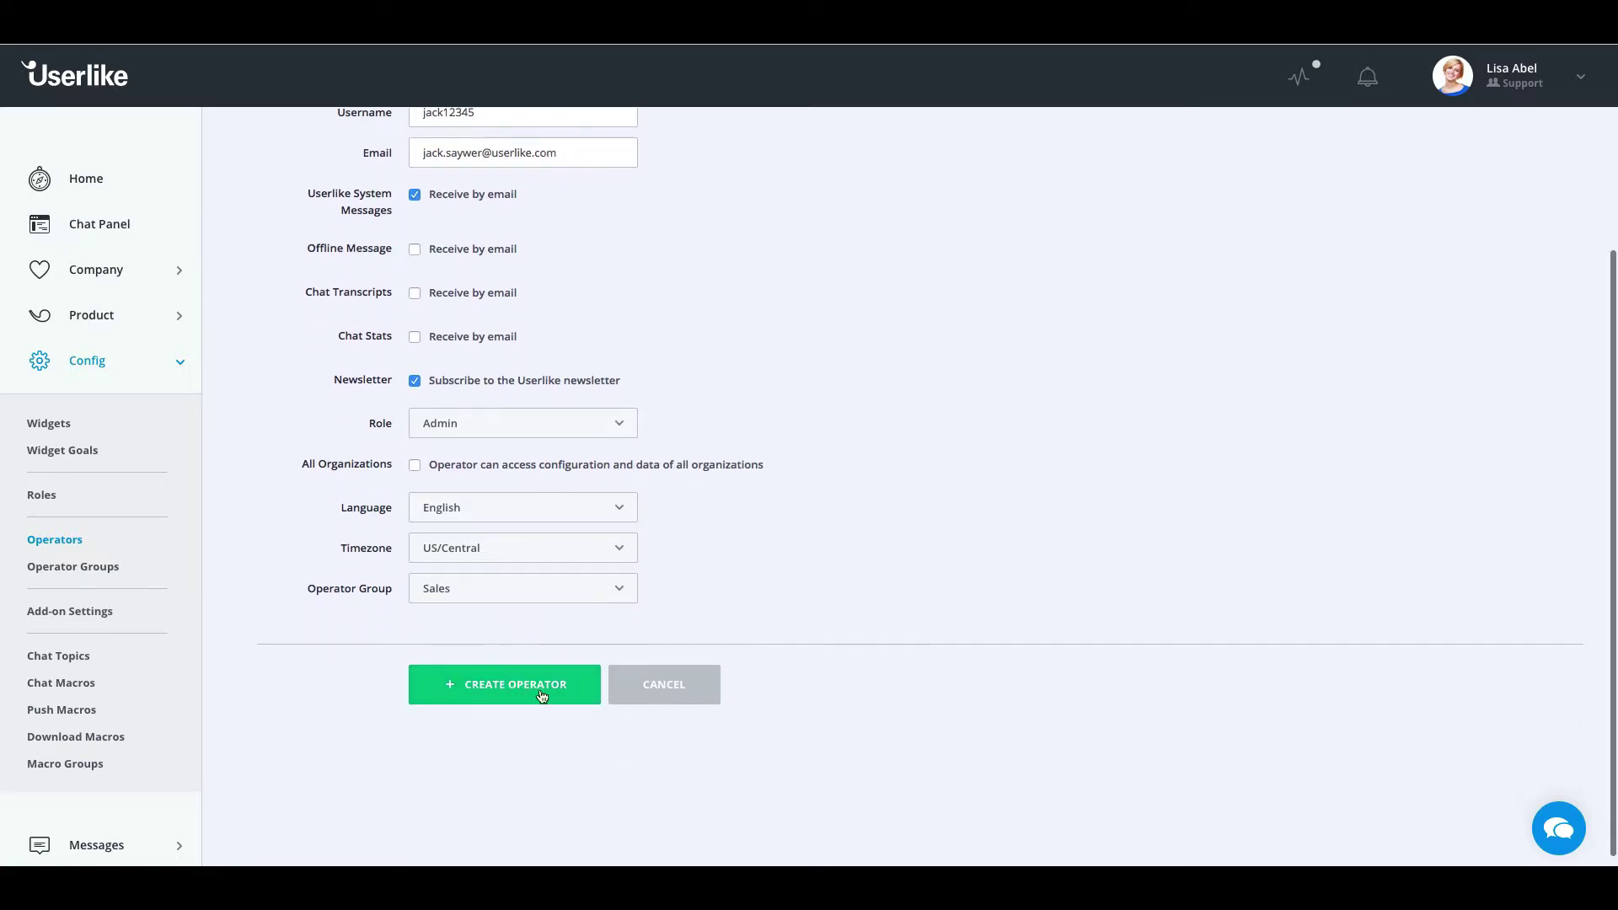
Create the operator and set the smiling man stock avatar as their profile picture
{"action": "left_click", "coordinate": [542, 693]}
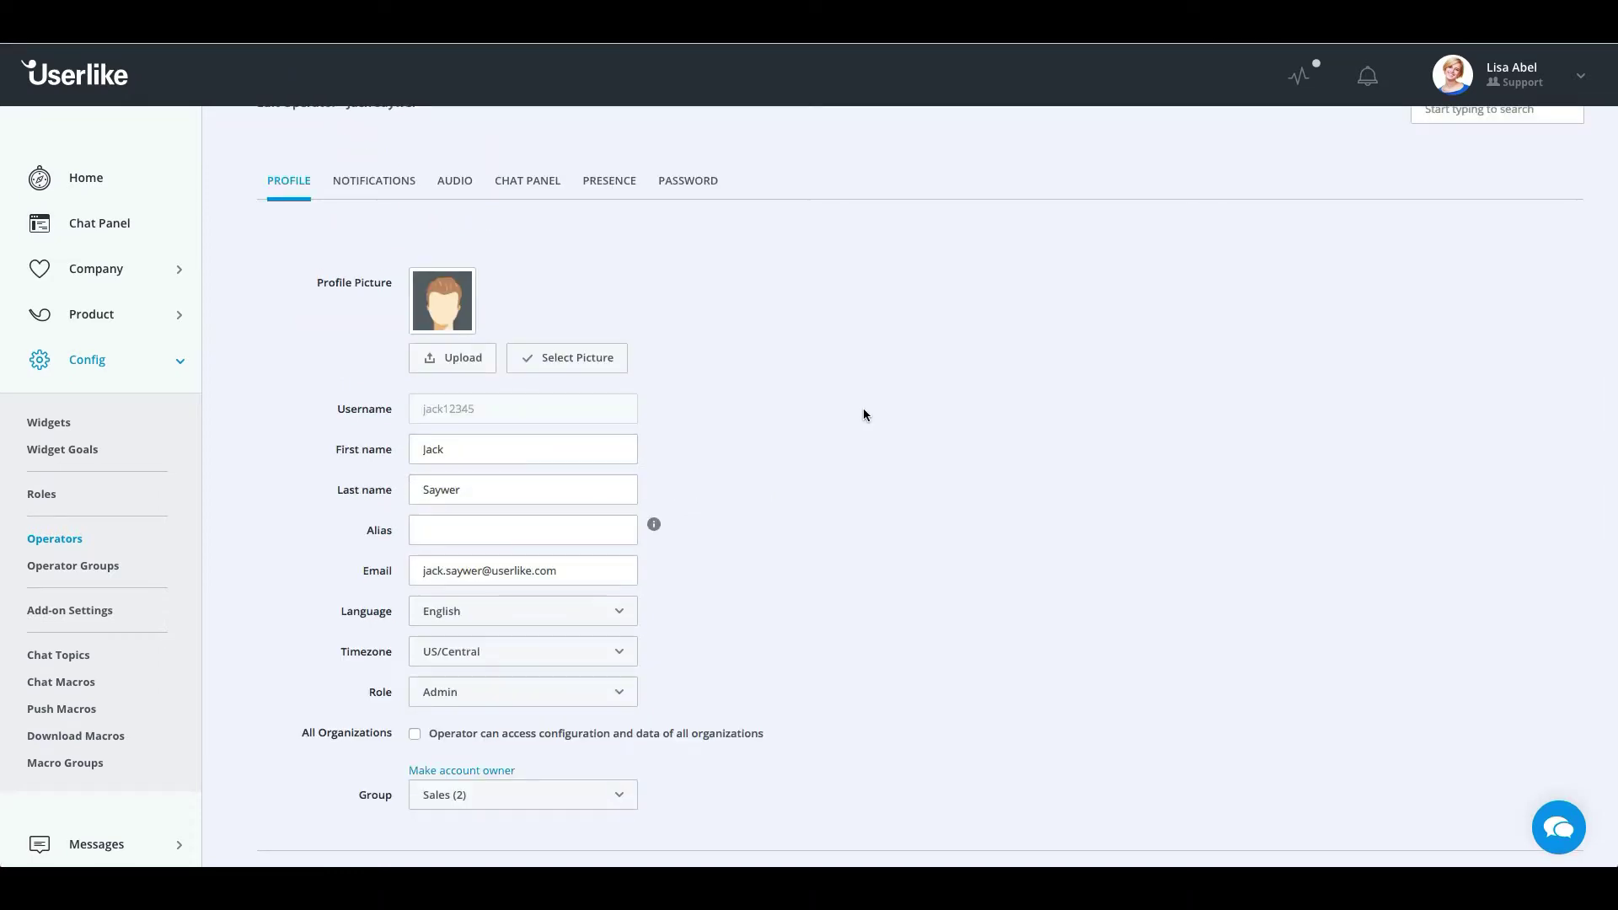
{"action": "left_click", "coordinate": [571, 361]}
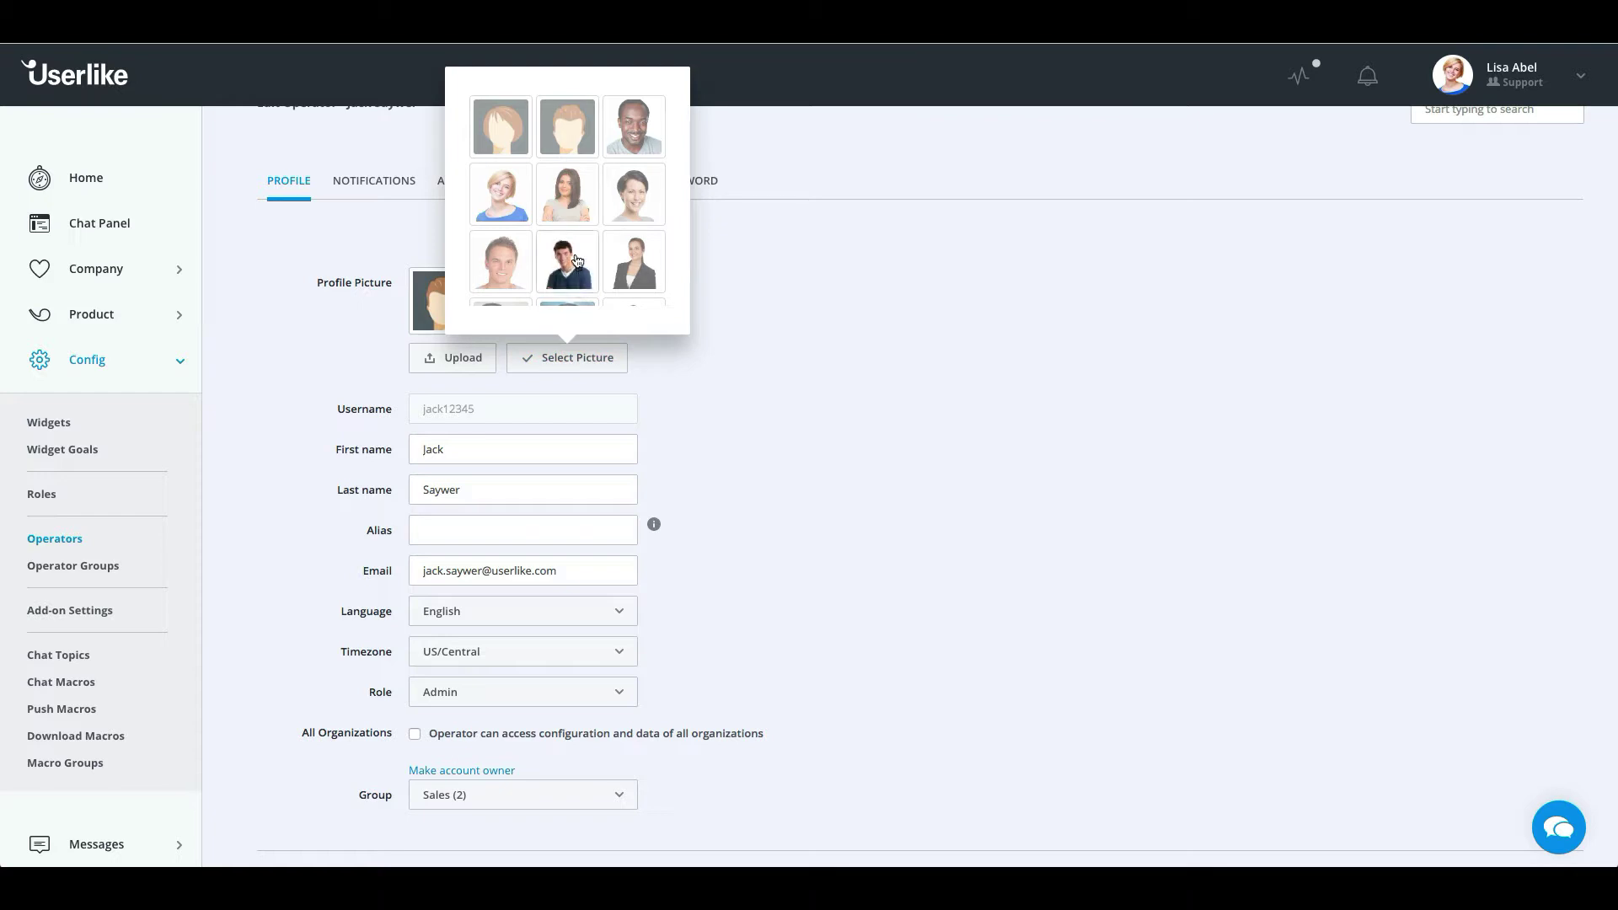
{"action": "scroll", "coordinate": [576, 270], "scroll_direction": "down", "scroll_amount": 2}
{"action": "scroll", "coordinate": [574, 253], "scroll_direction": "up", "scroll_amount": 4}
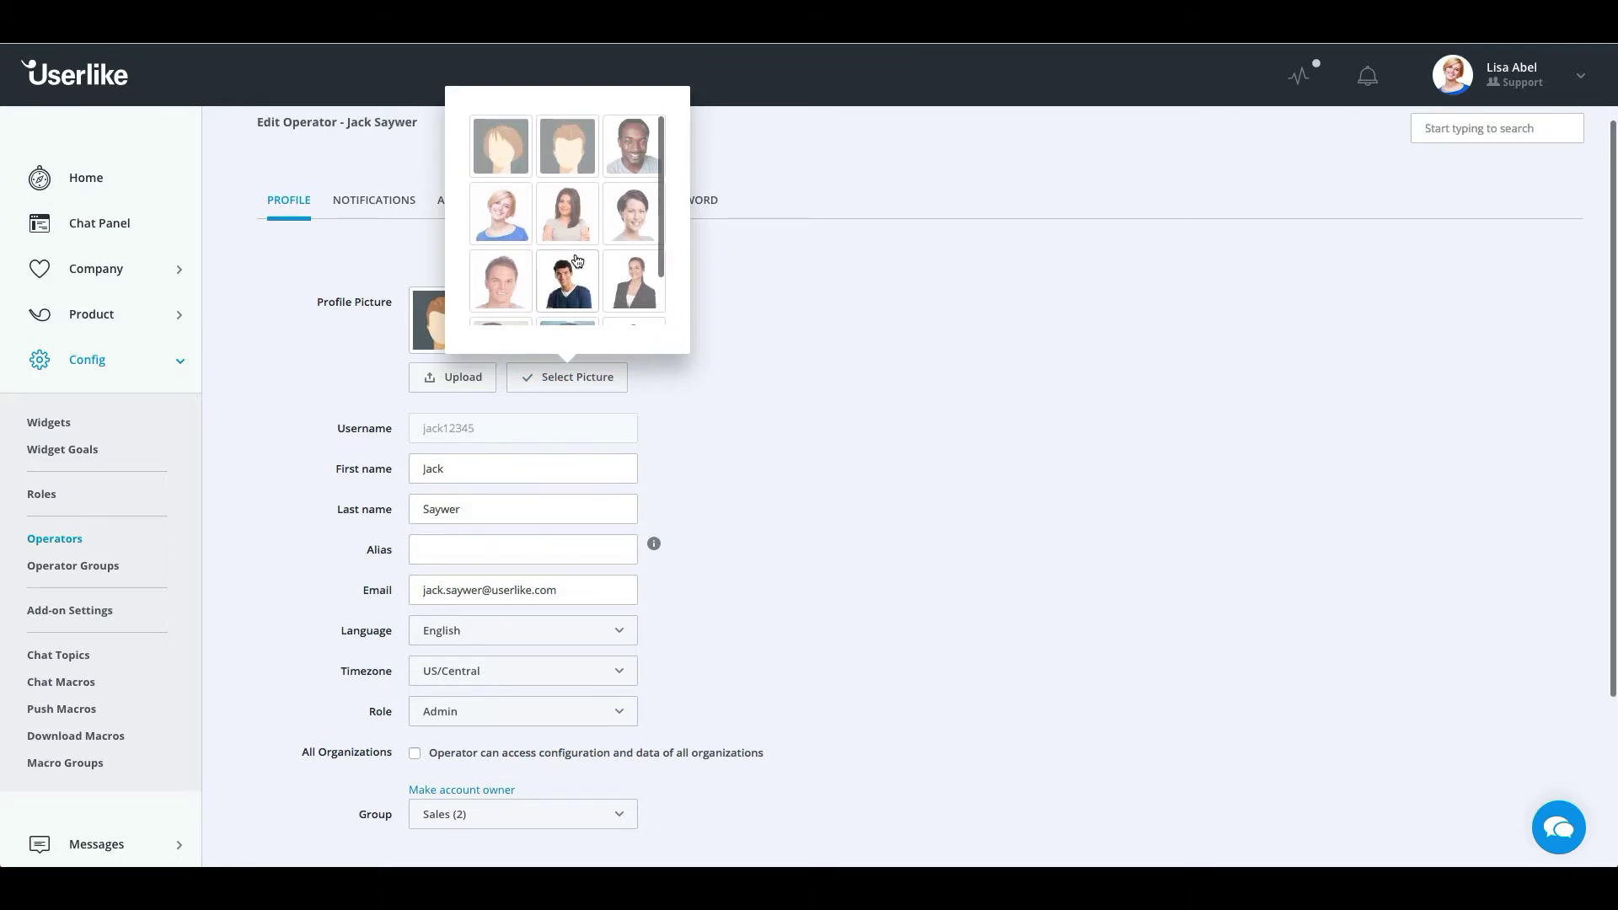
{"action": "left_click", "coordinate": [491, 297]}
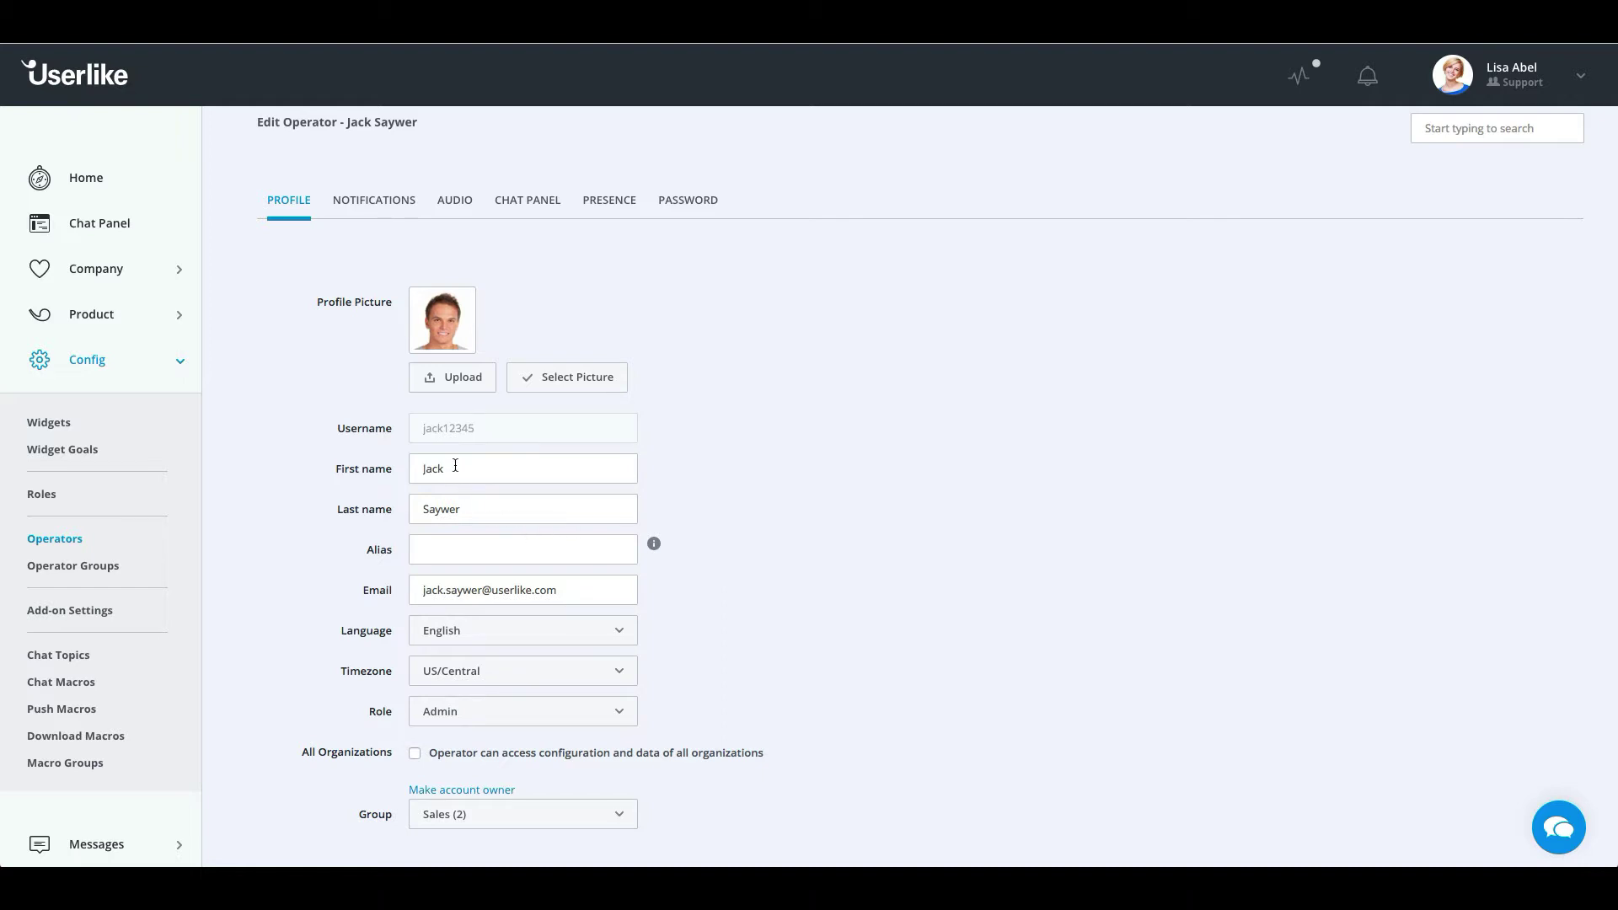
{"action": "left_click", "coordinate": [501, 465]}
Enter an alias in the operator's profile and bring up their Notifications settings
{"action": "left_click", "coordinate": [538, 507]}
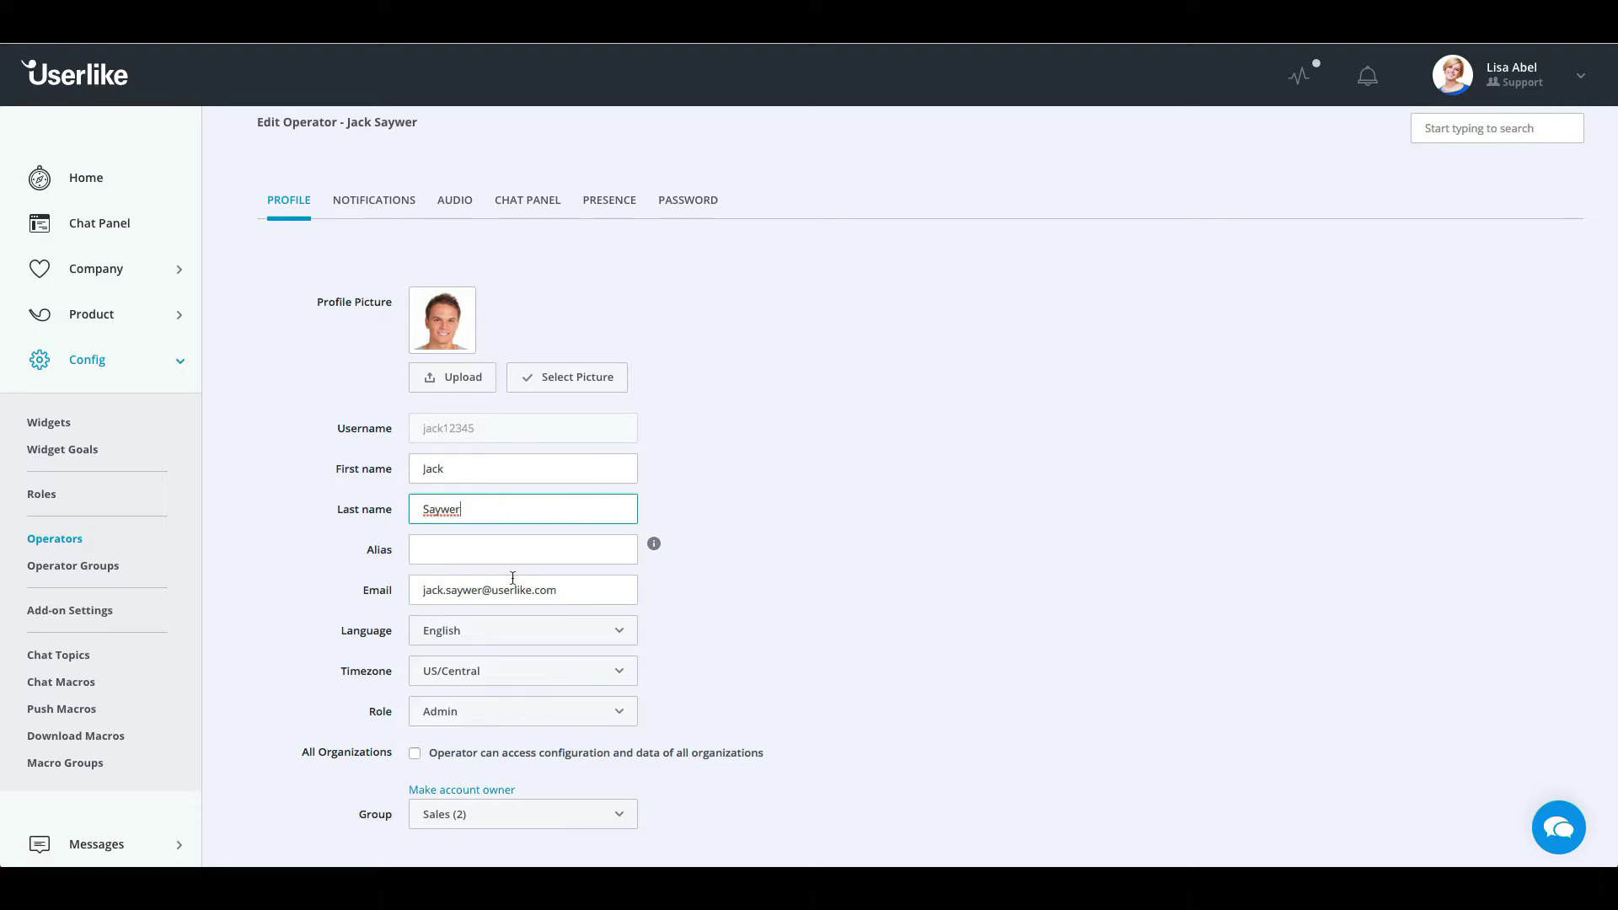
{"action": "left_click", "coordinate": [521, 551]}
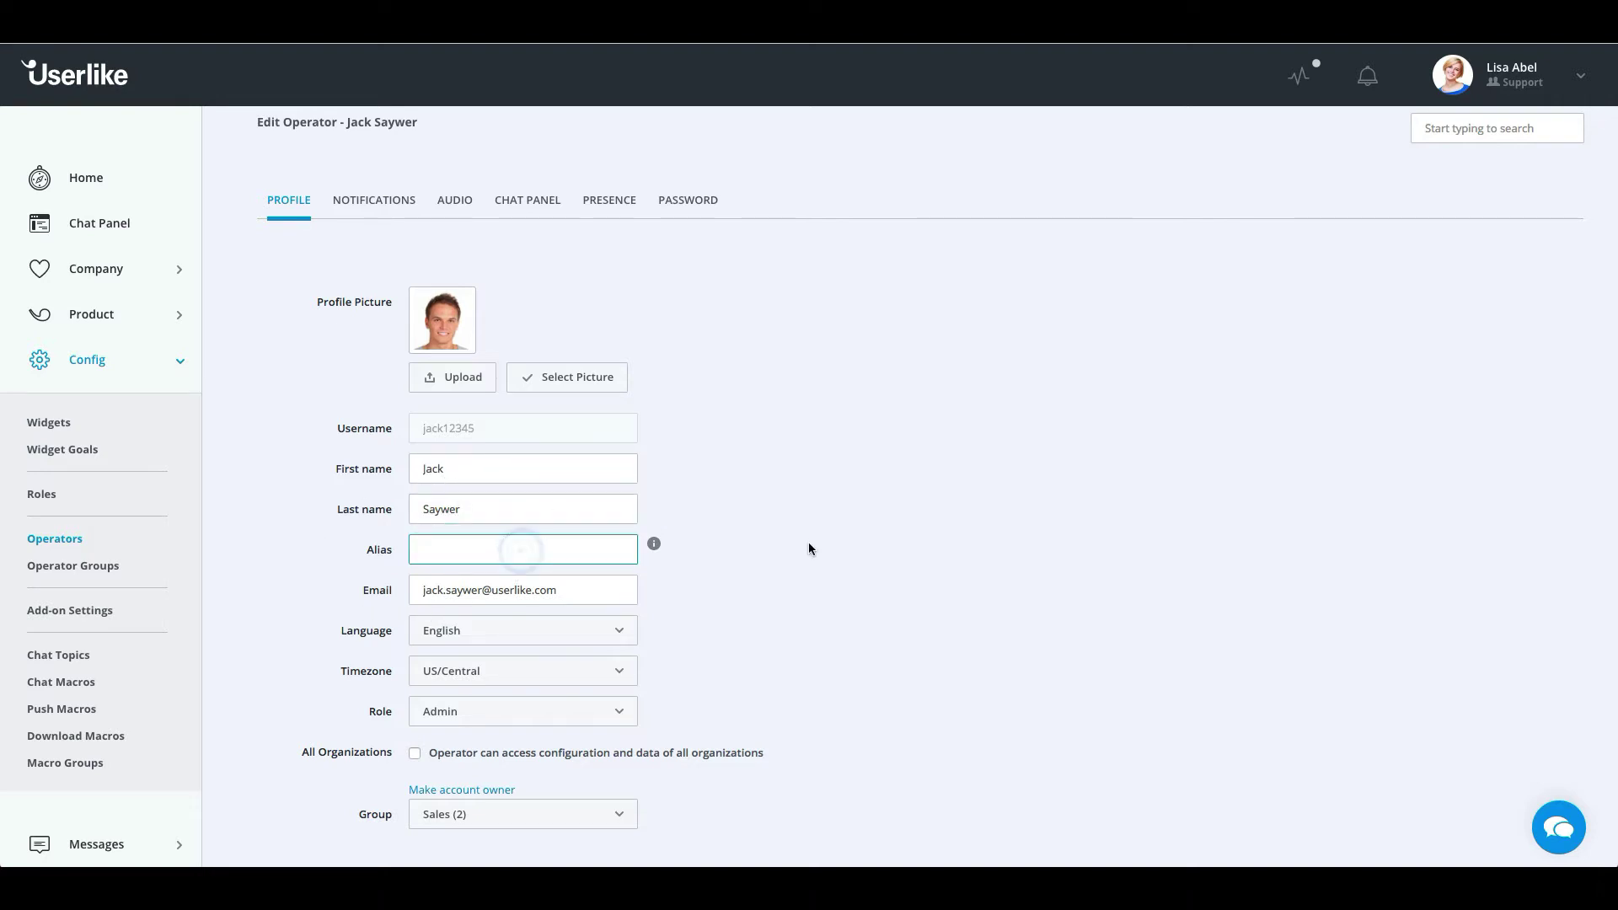
{"action": "type", "text": "John"}
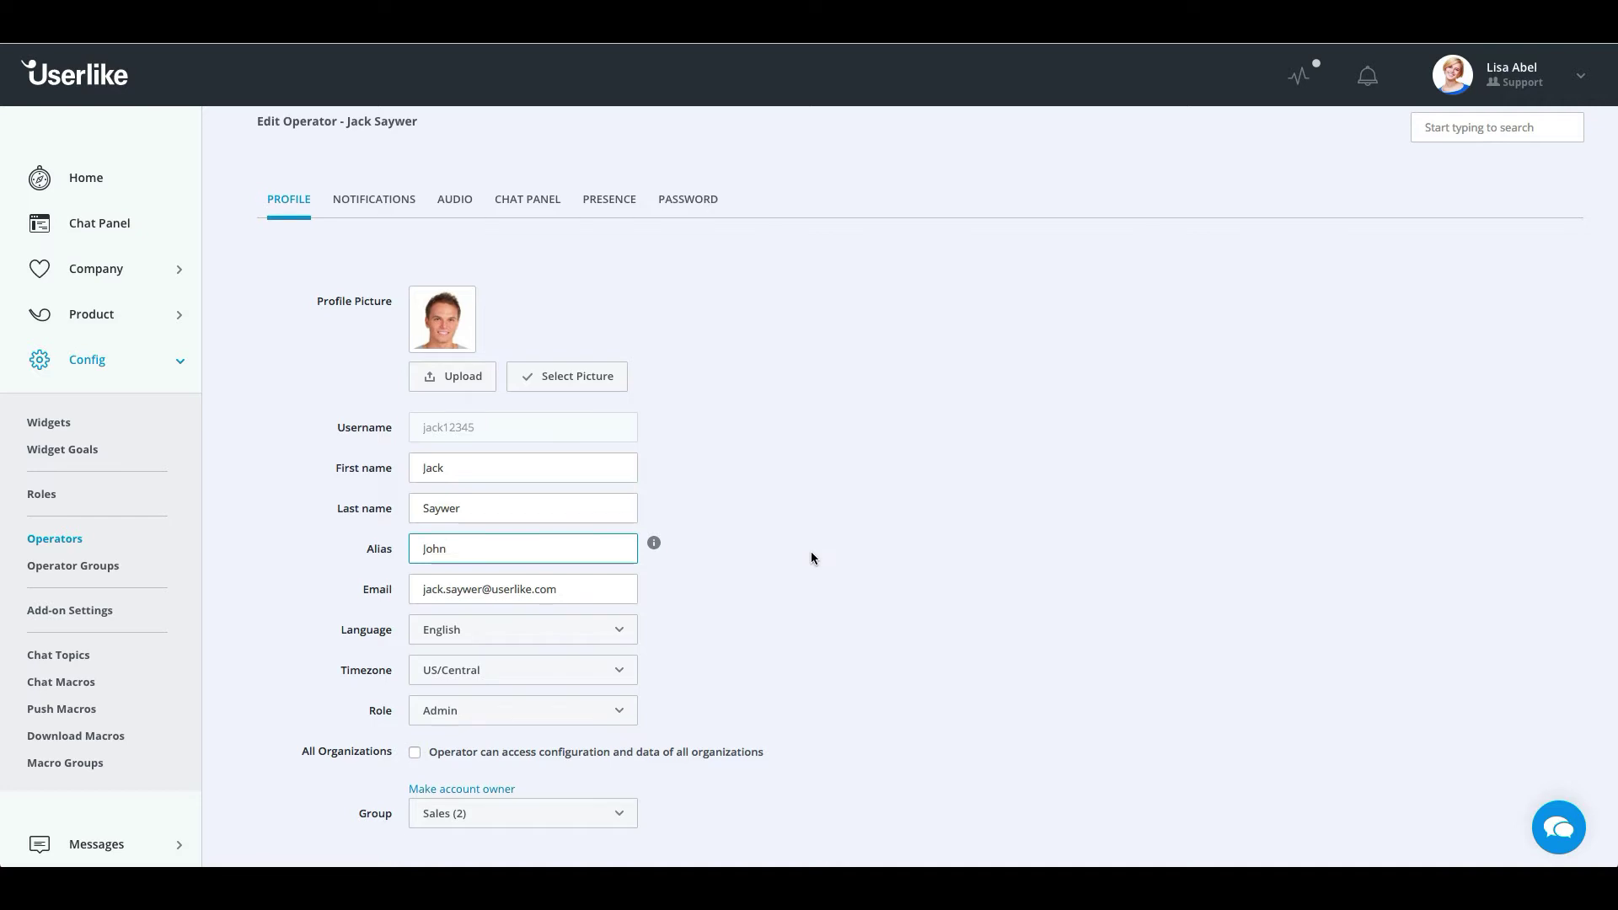
{"action": "scroll", "coordinate": [810, 558], "scroll_direction": "down", "scroll_amount": 1}
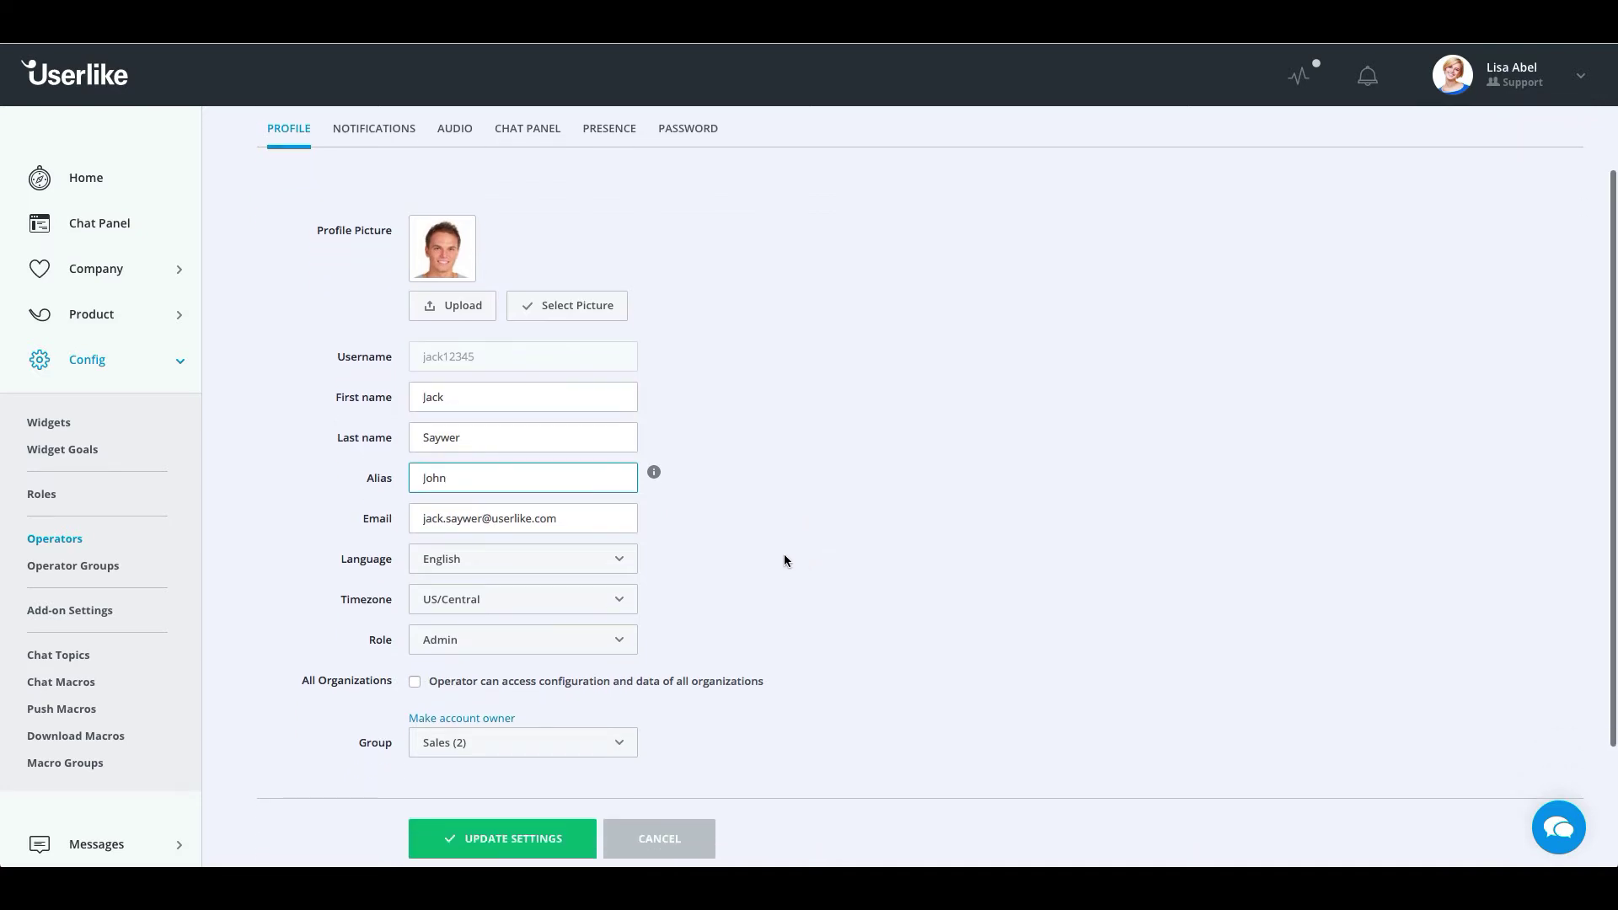
{"action": "left_click", "coordinate": [380, 134]}
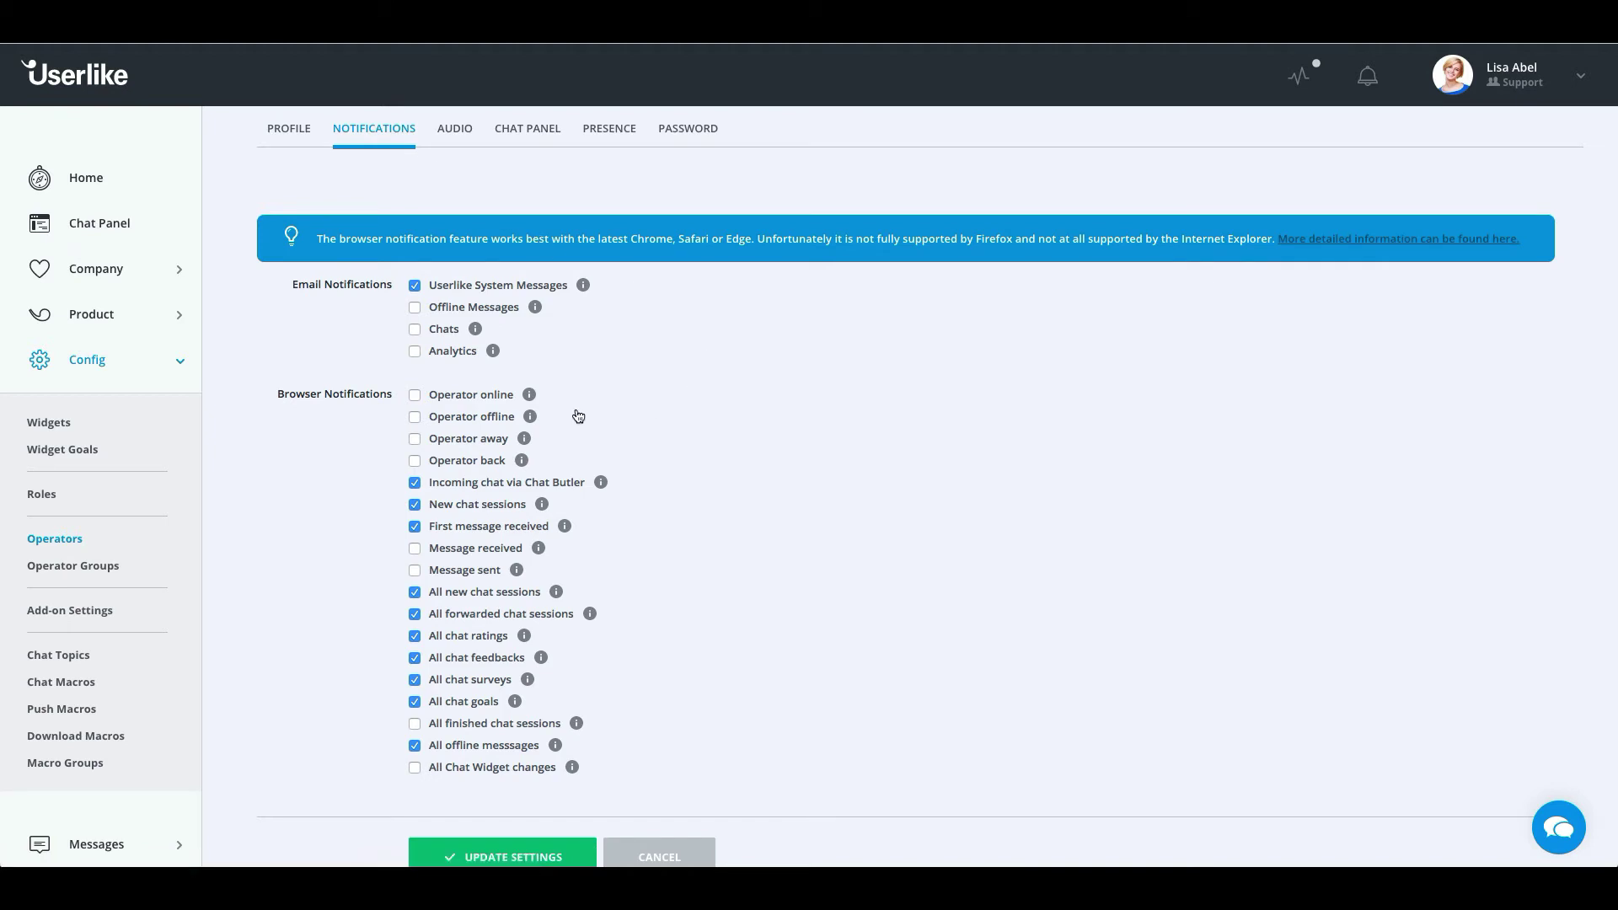
Enable Webvisitor online and Operator online audio alerts; disable Webvisitor offline and Chat Panel connect
{"action": "left_click", "coordinate": [461, 133]}
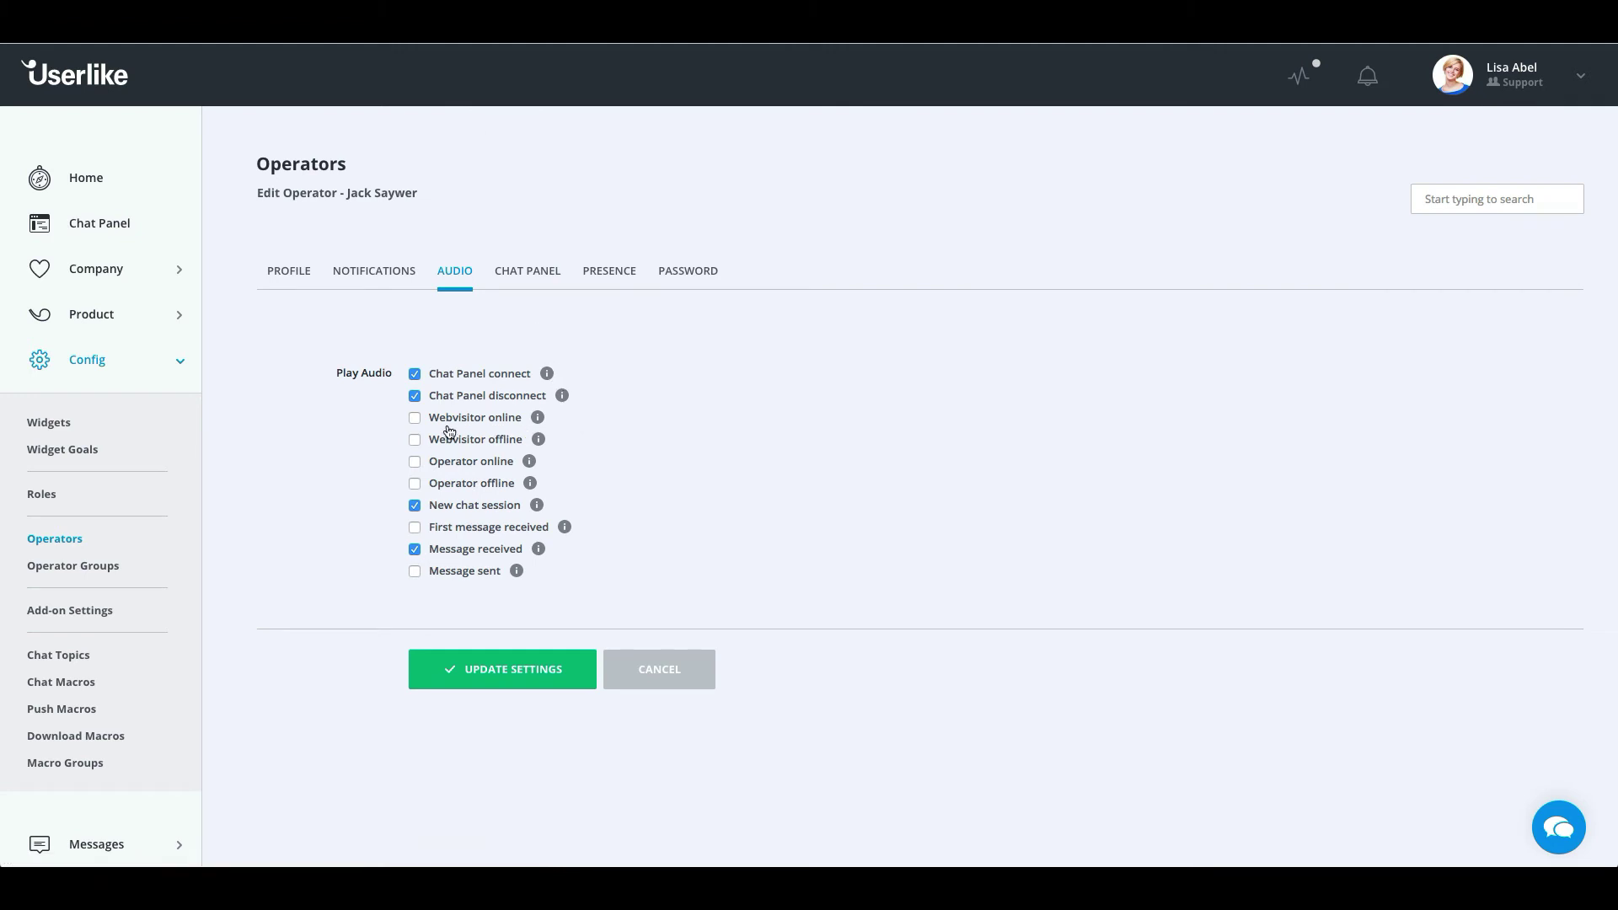
{"action": "left_click", "coordinate": [414, 439]}
{"action": "left_click", "coordinate": [414, 462]}
{"action": "left_click", "coordinate": [414, 419]}
{"action": "left_click", "coordinate": [415, 439]}
{"action": "left_click", "coordinate": [415, 374]}
Set the operator's Chat Panel chat slots to 3 and go to the Password page
{"action": "left_click", "coordinate": [528, 270]}
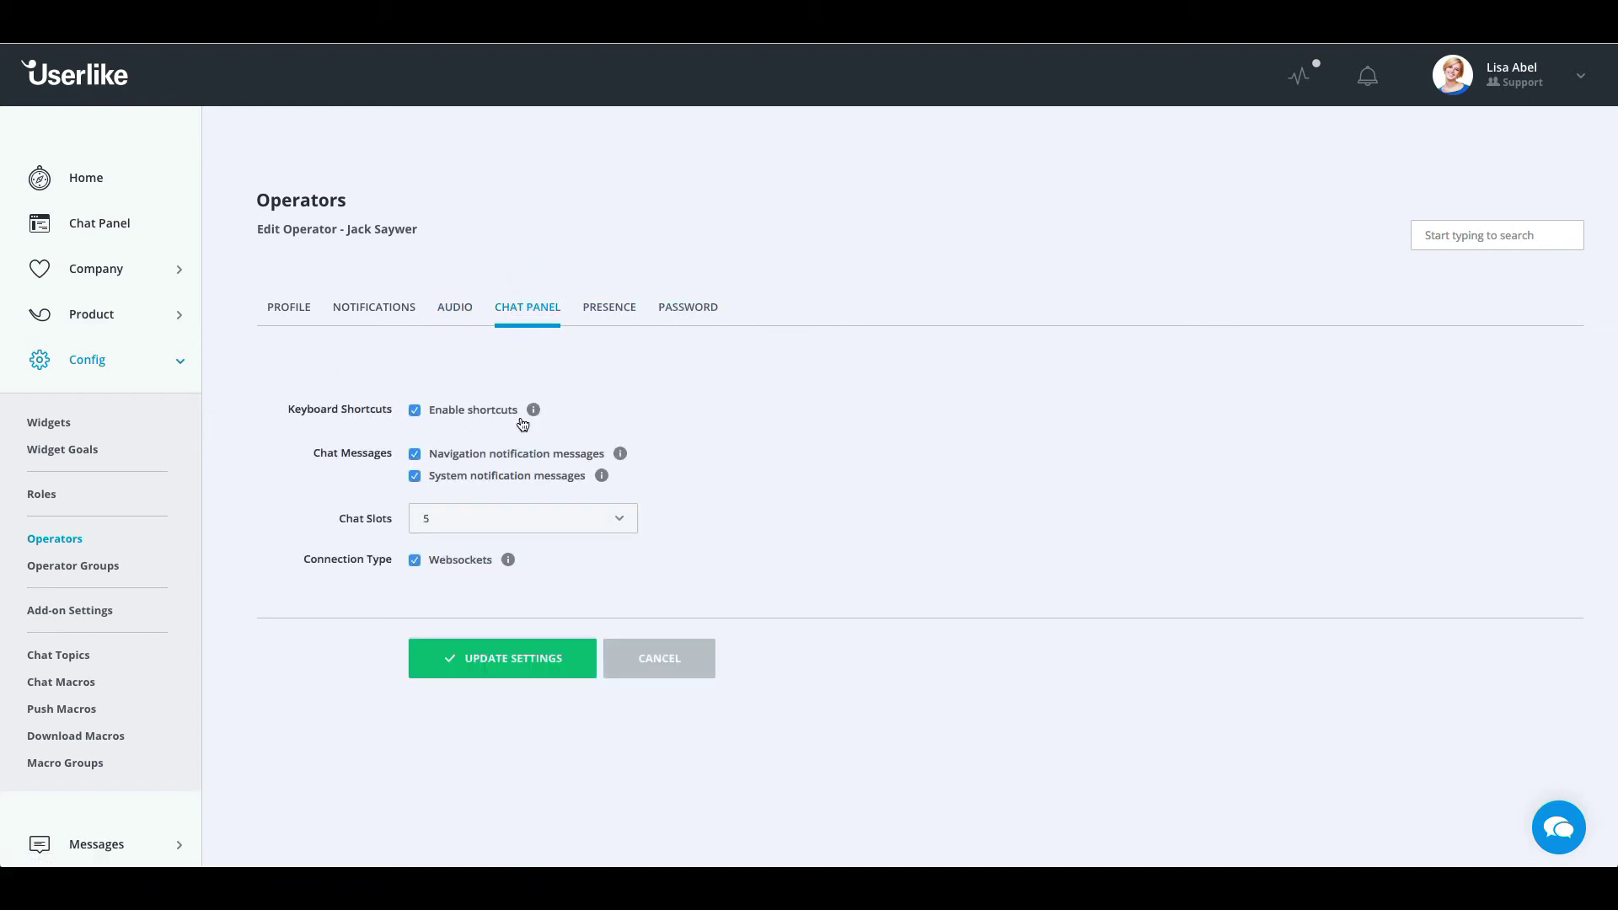
{"action": "left_click", "coordinate": [482, 519]}
{"action": "left_click", "coordinate": [482, 577]}
{"action": "left_click", "coordinate": [687, 312]}
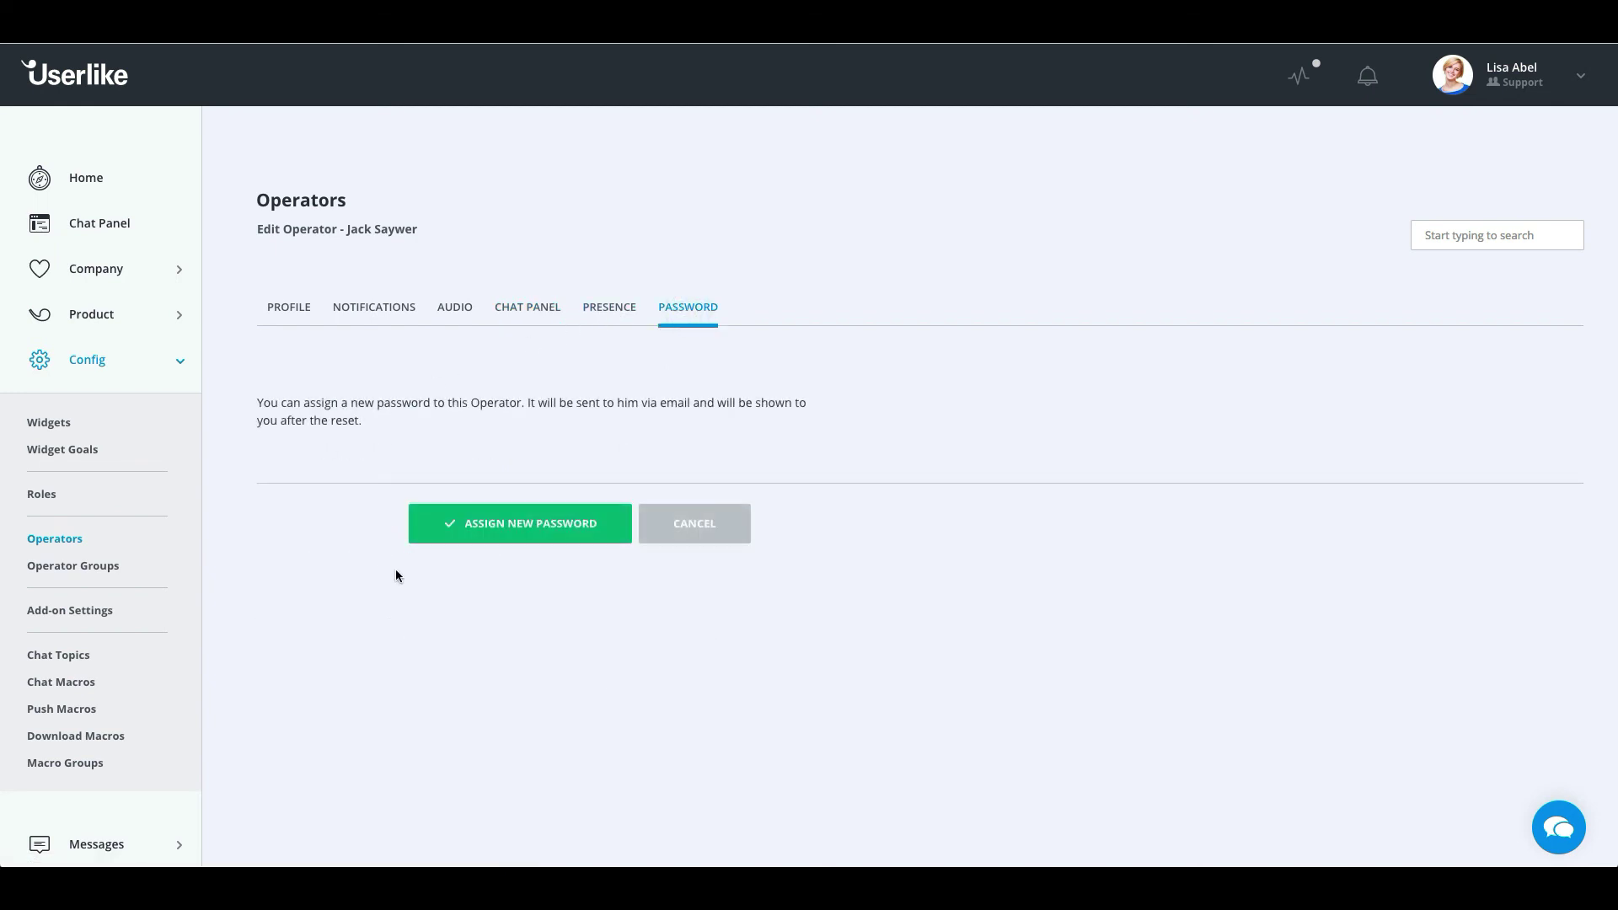